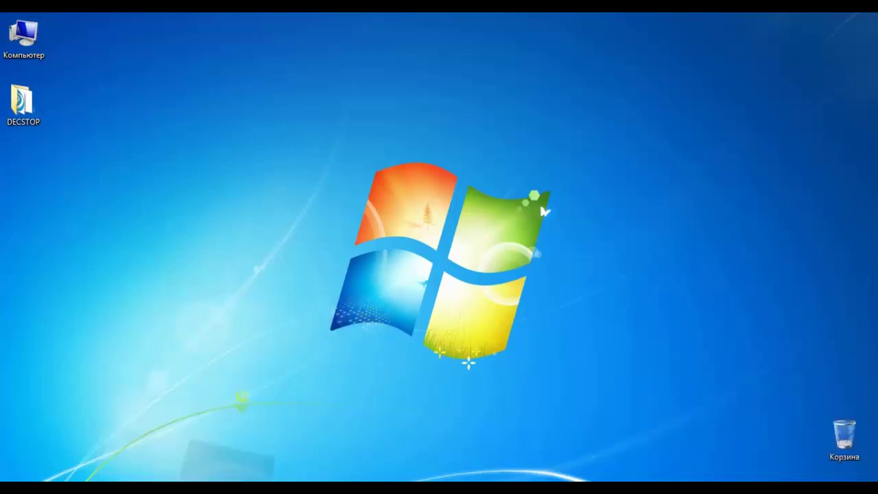
Launch Yandex Browser and go to windows.my1.ru
left_click(176, 432)
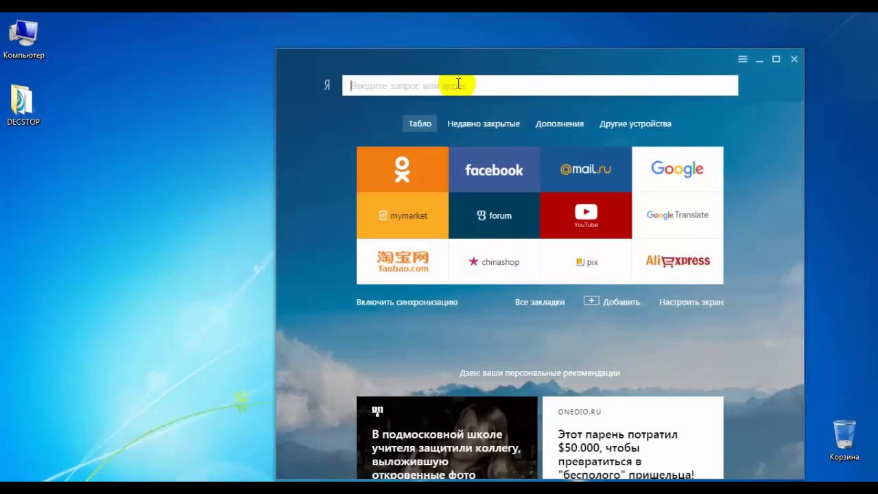
type("wind")
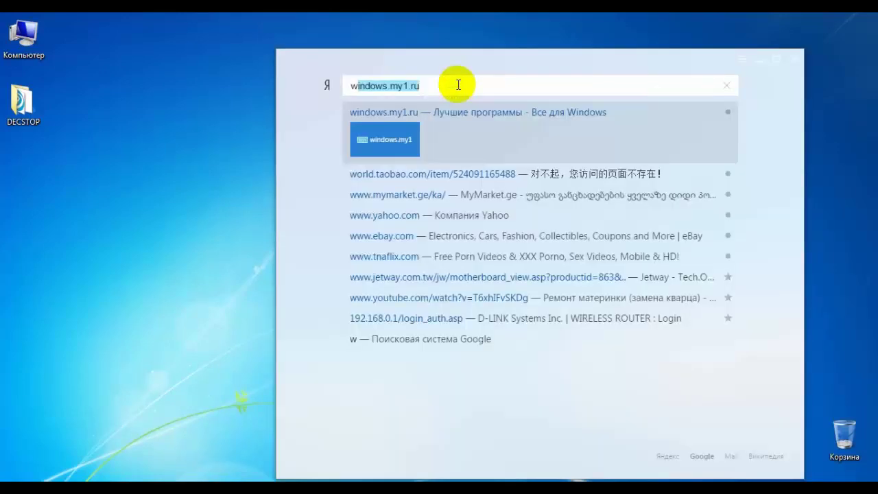
type("ows")
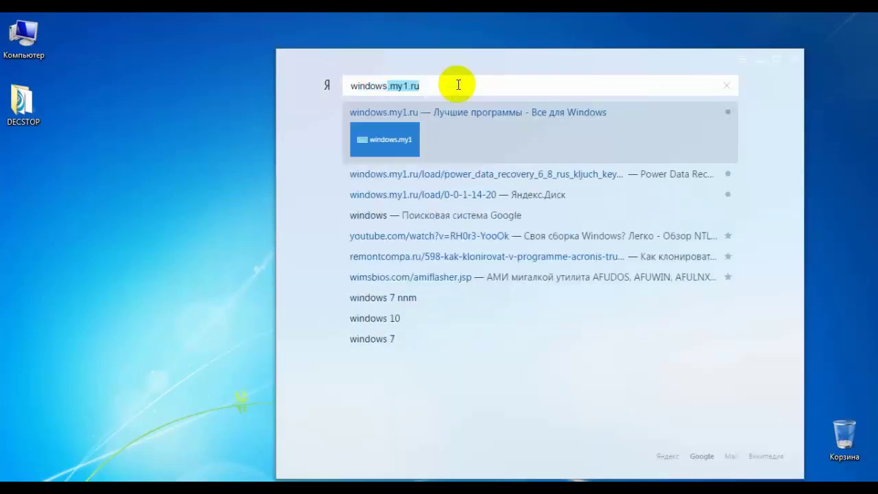
type(".my1")
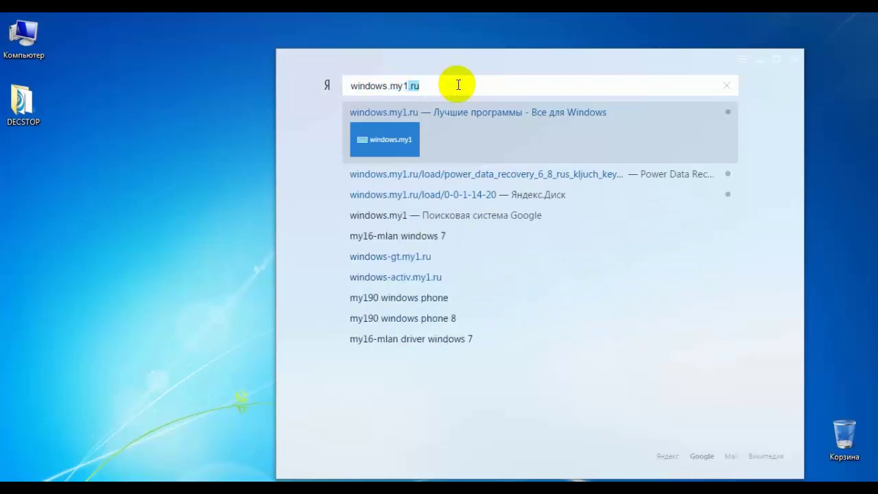
type(".ru")
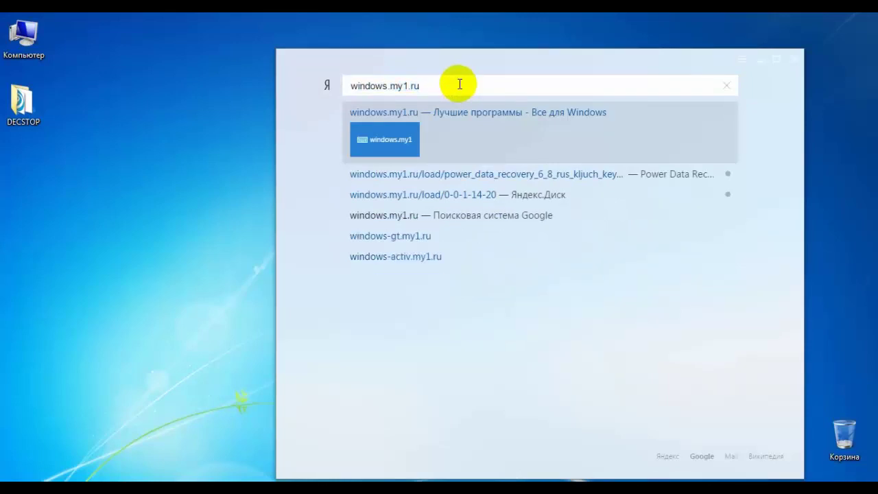
key("Return")
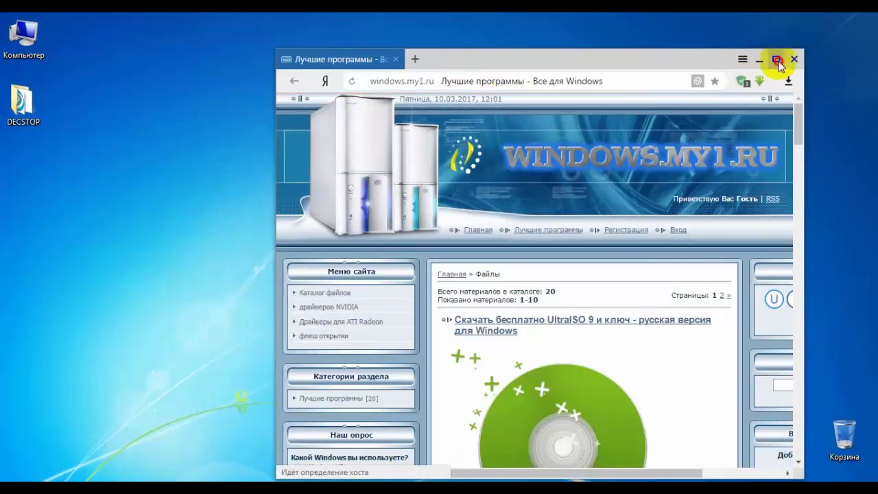
Open the Power Data Recovery 6.8 post on windows.my1.ru and follow its download link
left_click(775, 59)
scroll(542, 206, "down", 4)
scroll(553, 253, "down", 20)
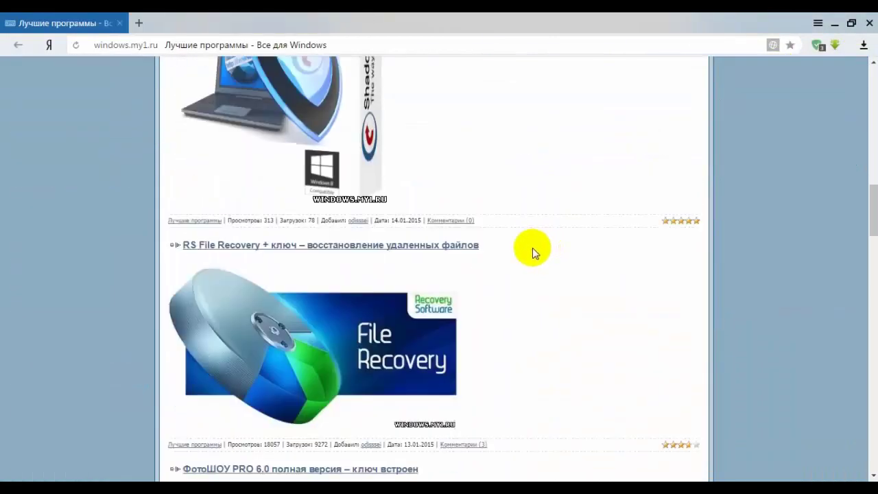
scroll(525, 251, "down", 20)
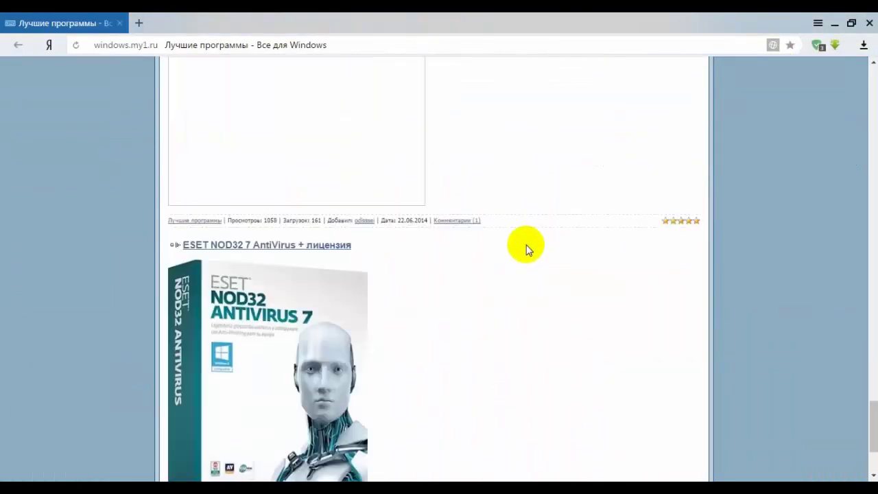
scroll(234, 235, "up", 8)
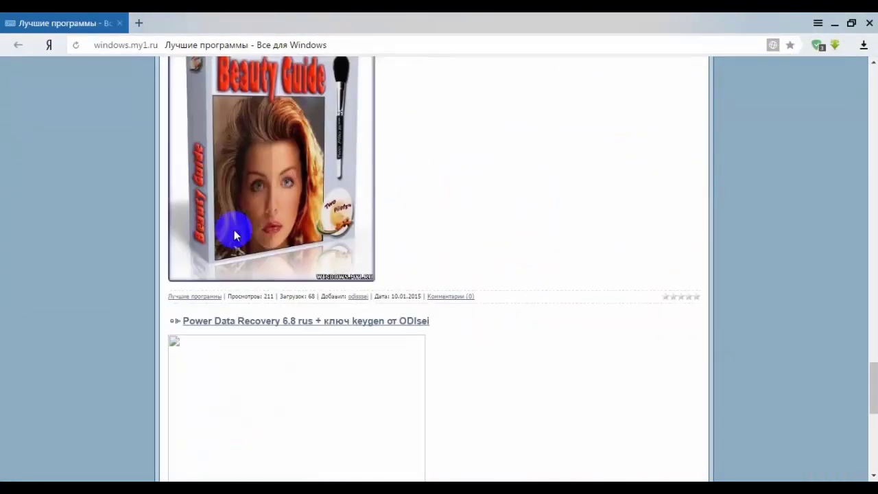
left_click(259, 325)
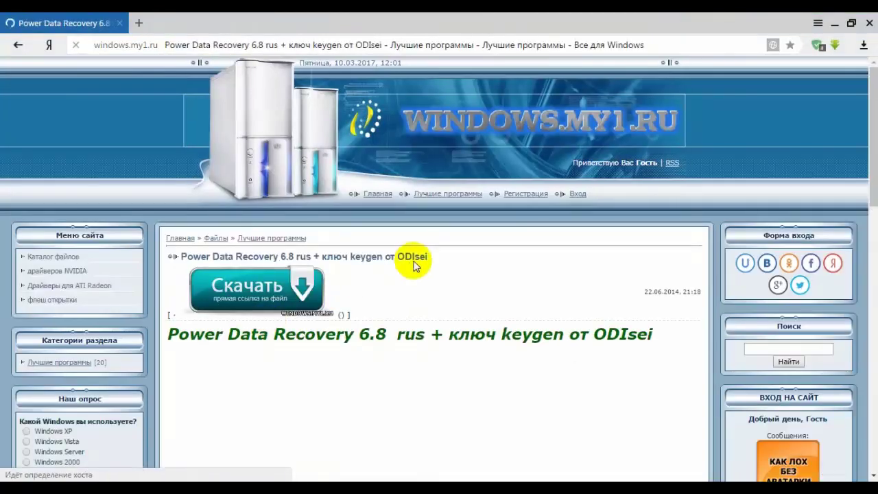
scroll(413, 268, "down", 3)
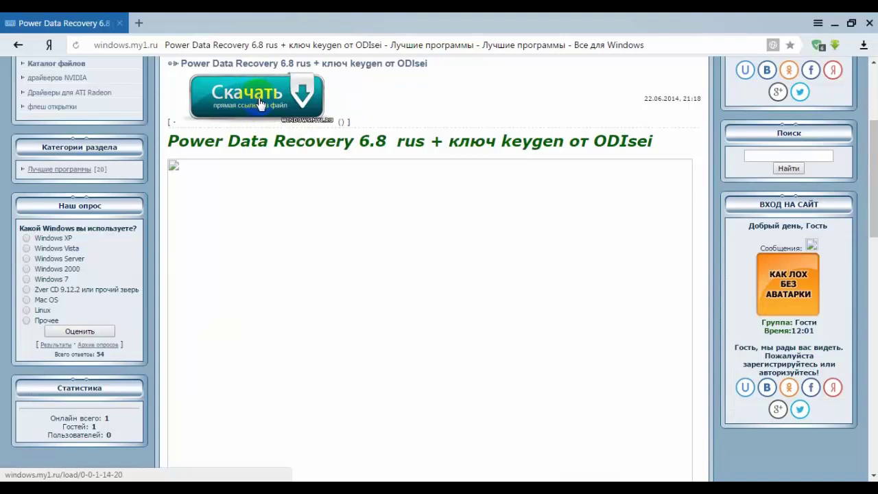
left_click(259, 103)
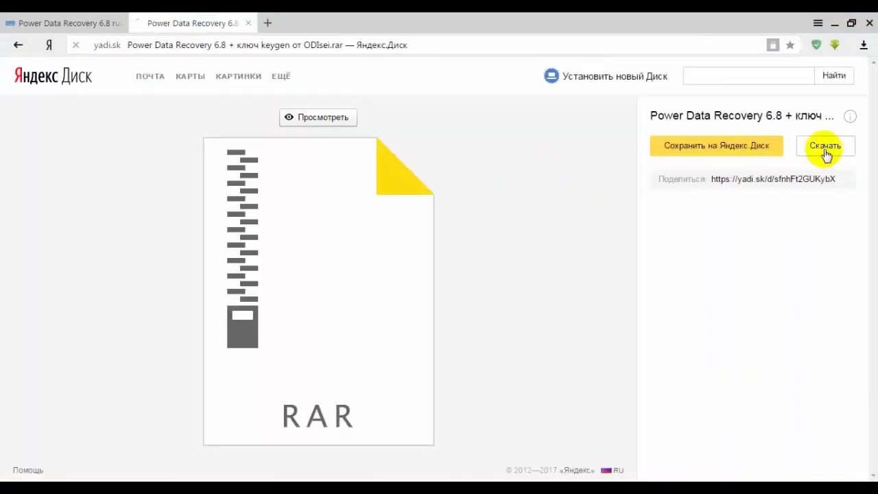
Download the Power Data Recovery RAR archive from Yandex Disk to the desktop, then minimize the browser
left_click(826, 150)
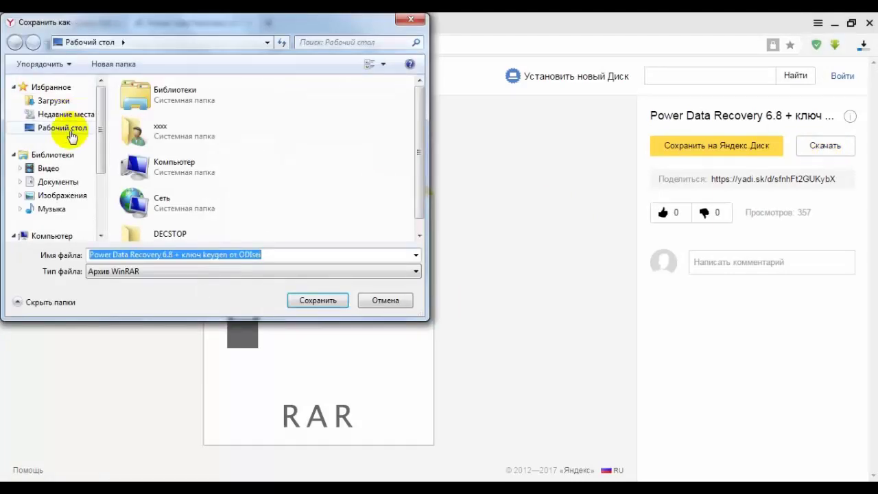
left_click(71, 129)
left_click(315, 300)
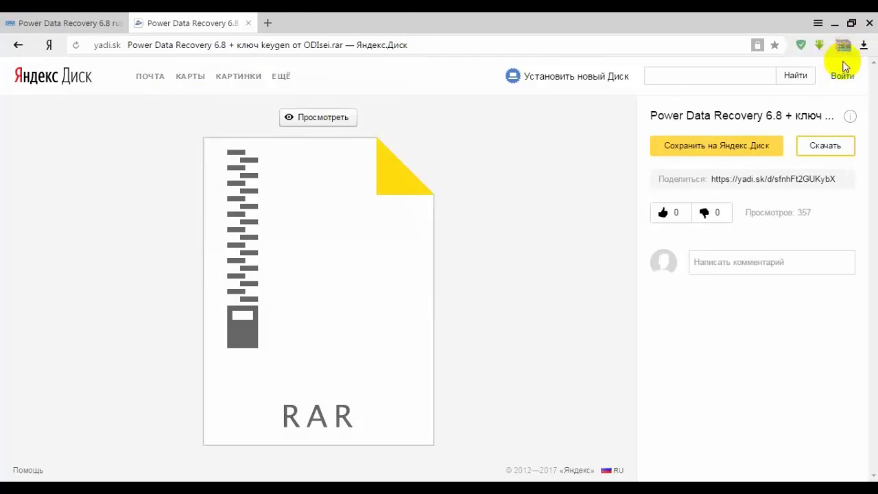
left_click(834, 27)
Extract the RAR archive onto the desktop and open the extracted folder
double_click(31, 176)
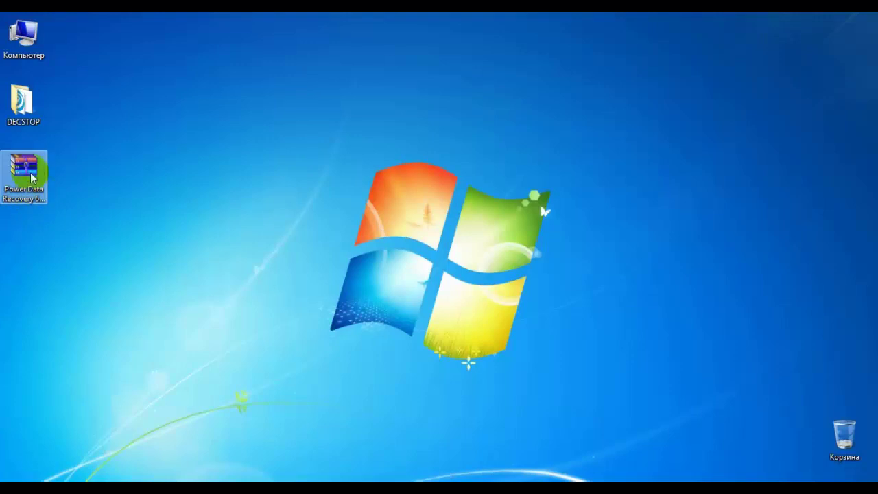
right_click(24, 166)
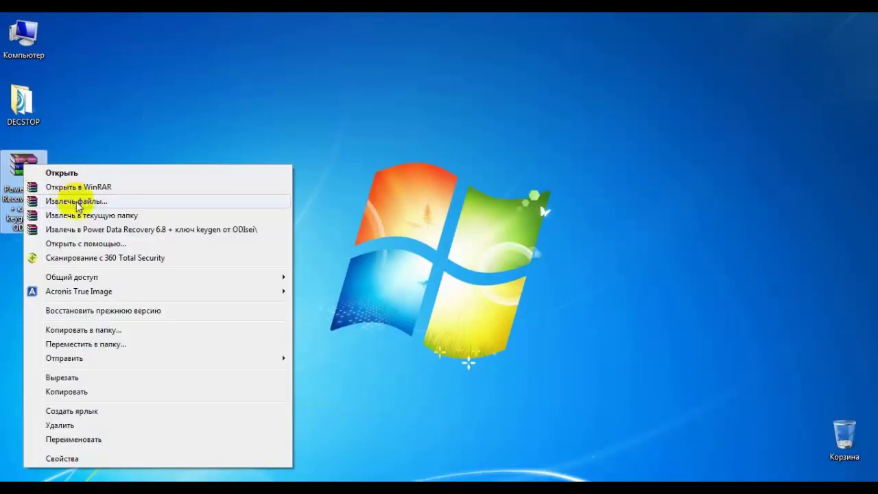
left_click(91, 215)
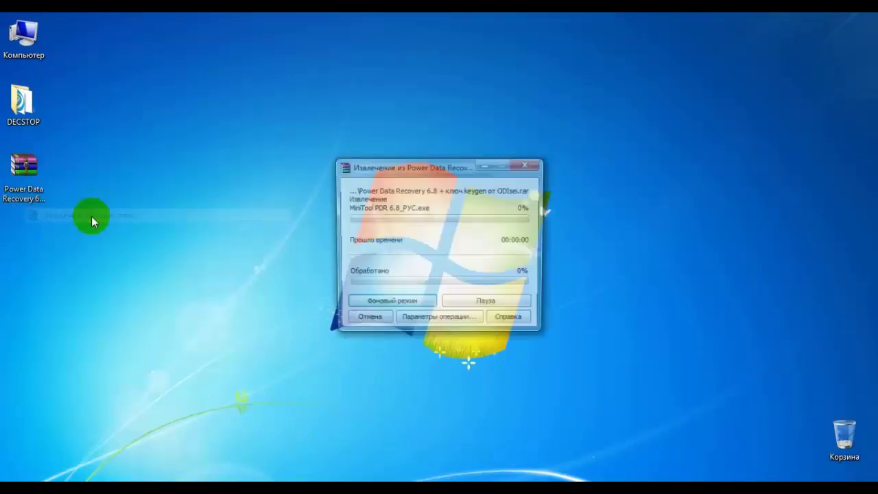
double_click(45, 247)
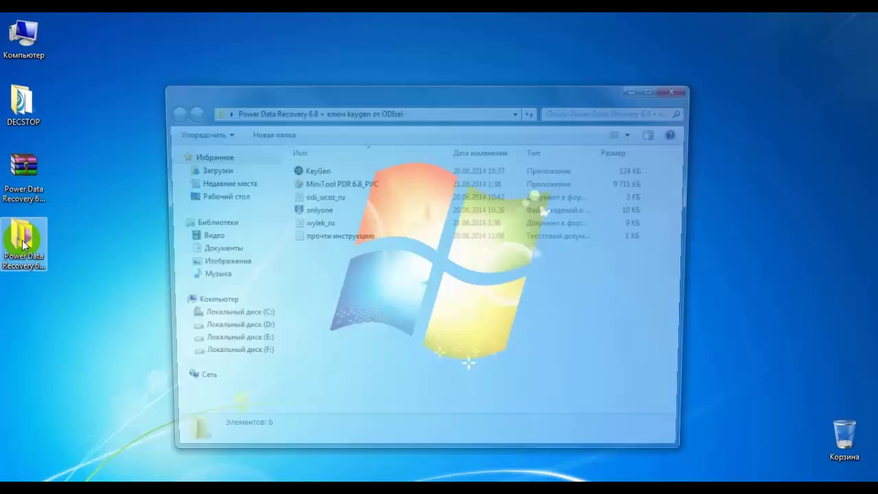
left_click_drag(371, 100, 417, 71)
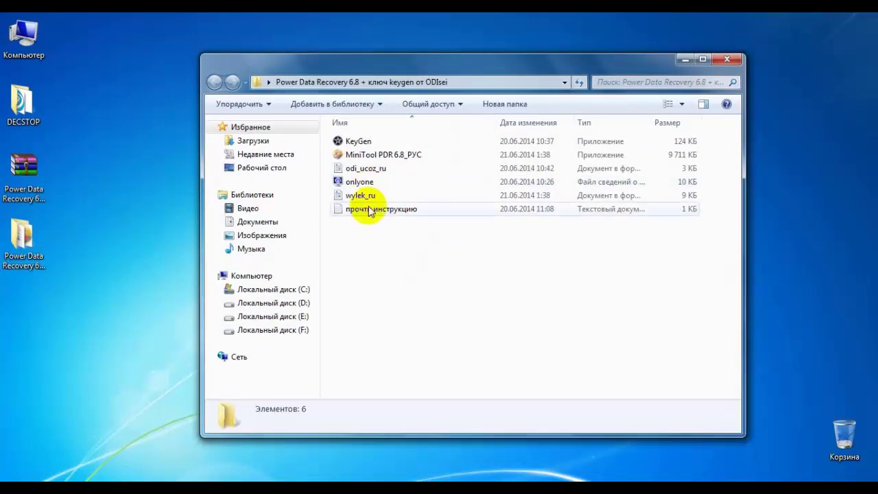
Run the MiniTool PDR 6.8_РУС installer as administrator
left_click(378, 156)
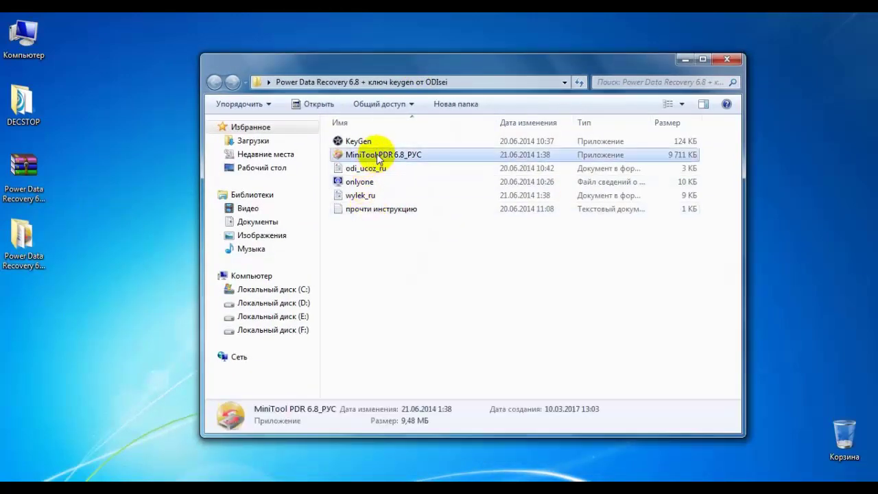
right_click(377, 157)
left_click(362, 157)
right_click(356, 158)
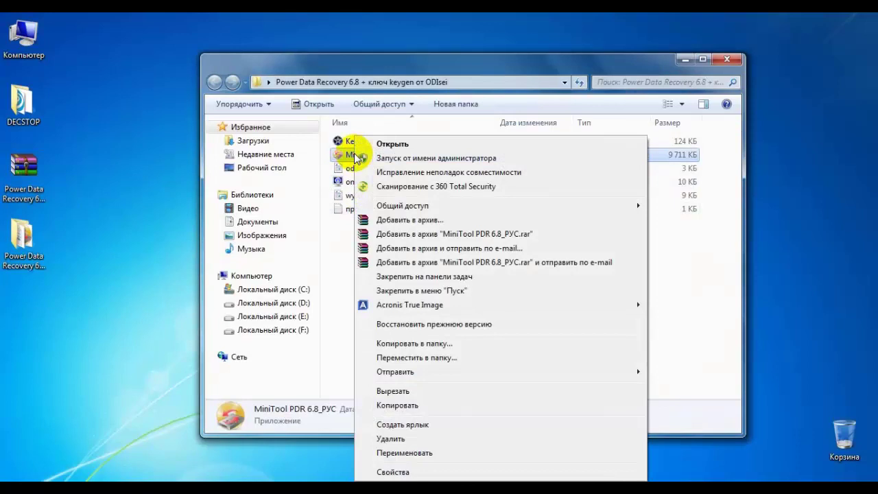
left_click(412, 158)
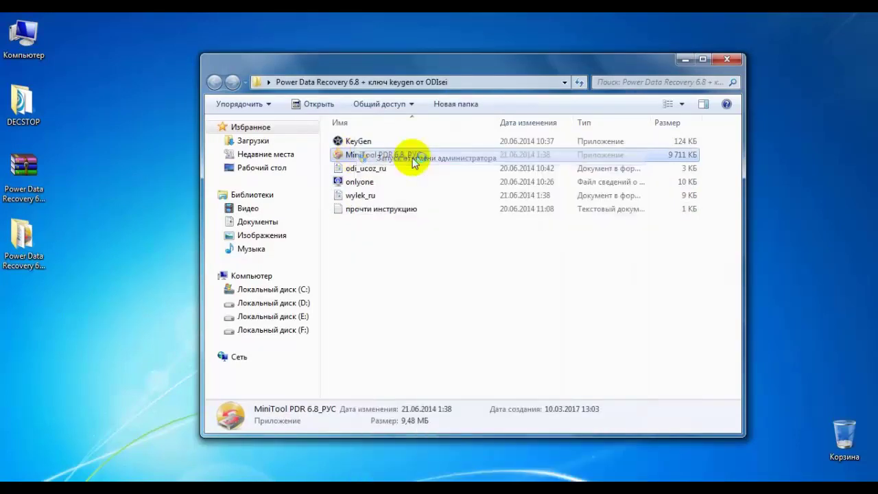
Install with the license accepted, the default folder and the desktop shortcut option kept
left_click(506, 351)
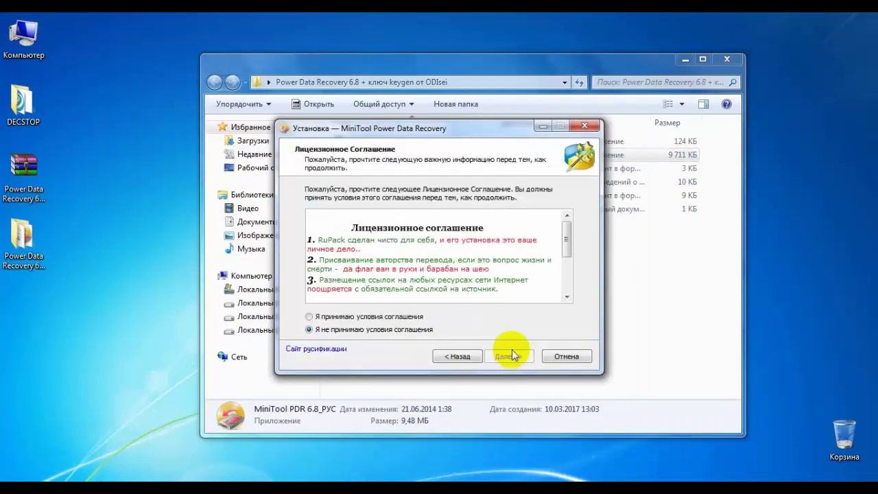
left_click(327, 317)
left_click(511, 356)
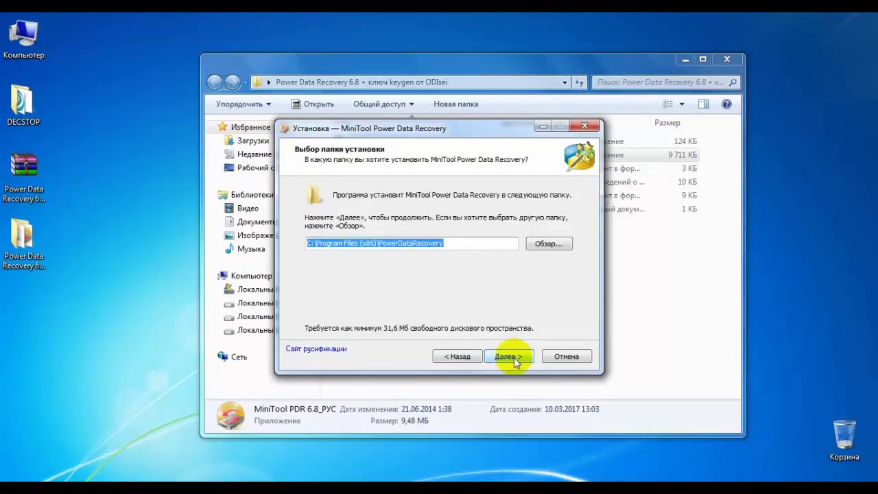
left_click(507, 357)
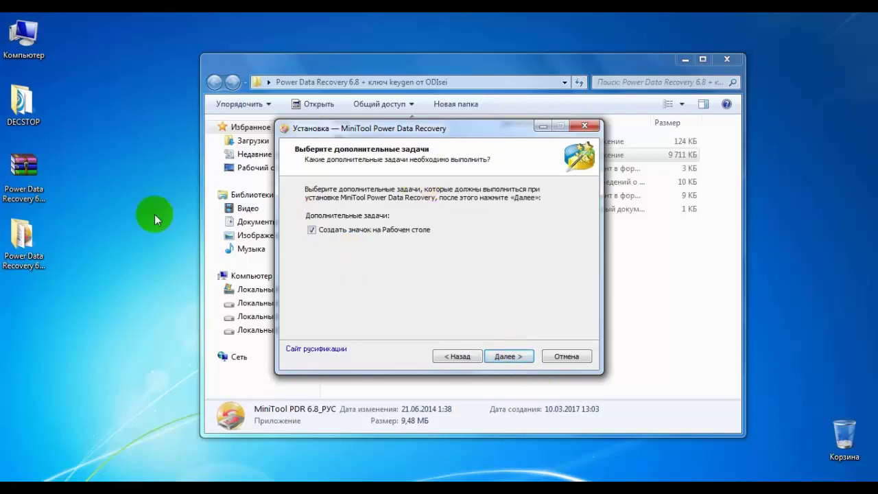
left_click(507, 357)
left_click(508, 356)
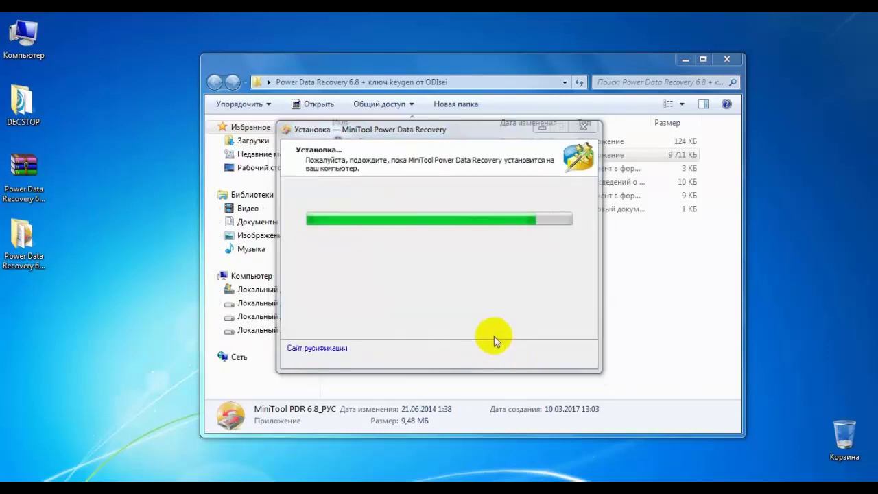
left_click_drag(529, 63, 642, 91)
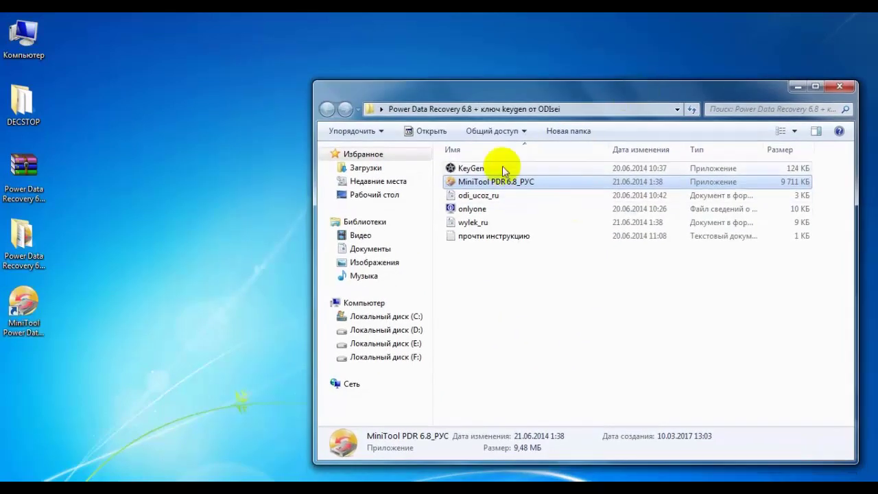
Run KeyGen and copy the generated Personal License key
double_click(471, 169)
right_click(471, 171)
left_click(439, 180)
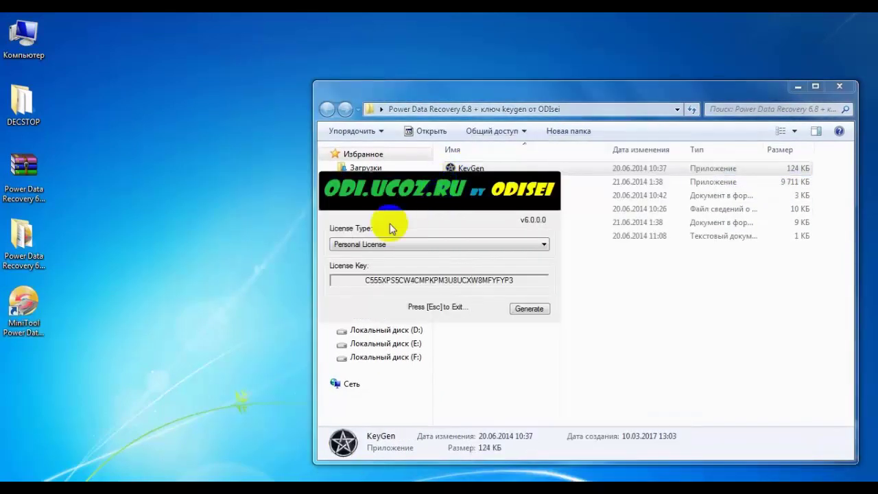
left_click_drag(520, 280, 344, 280)
right_click(402, 281)
left_click(439, 324)
Launch MiniTool Power Data Recovery from the desktop and close the Explorer window
double_click(24, 305)
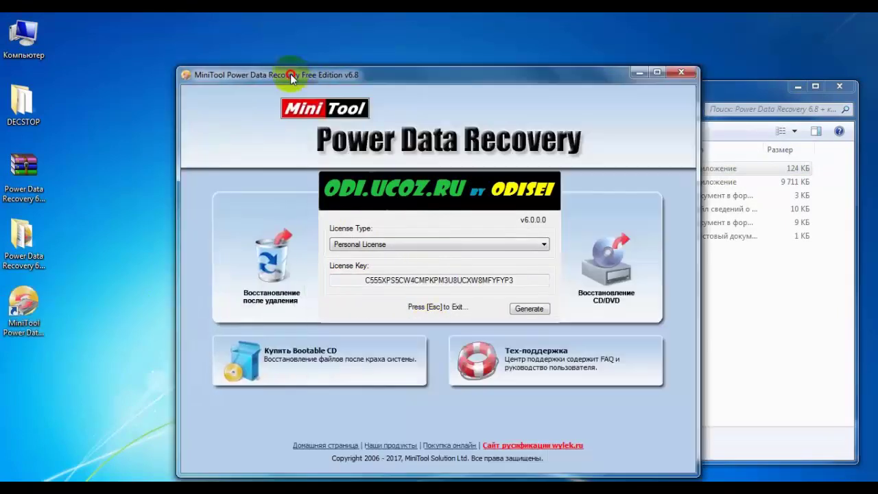
left_click_drag(290, 73, 163, 52)
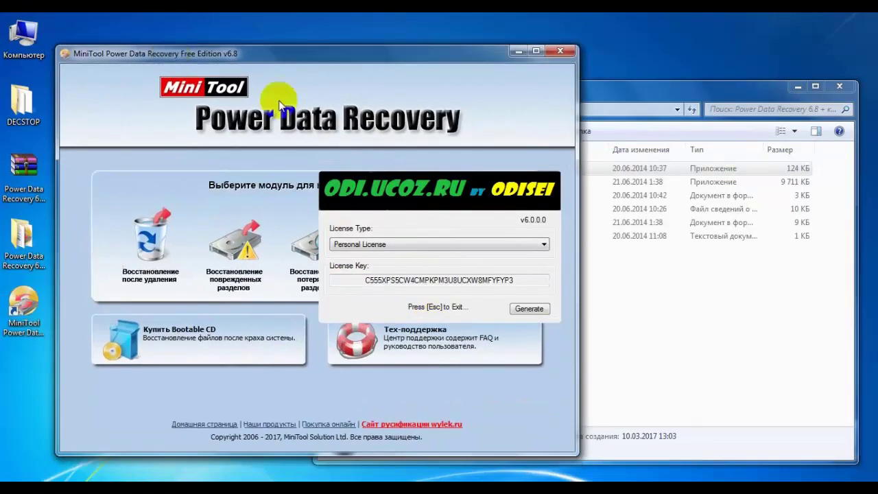
left_click_drag(463, 190, 788, 42)
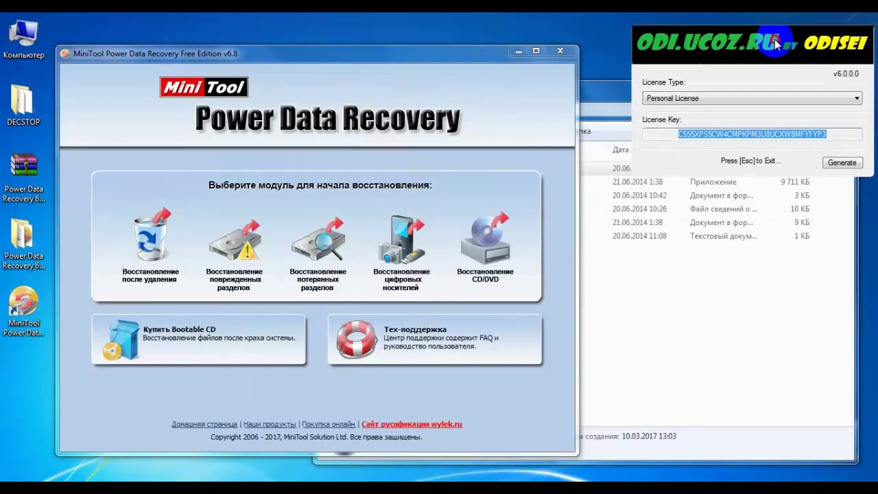
left_click(689, 335)
left_click_drag(580, 96, 242, 100)
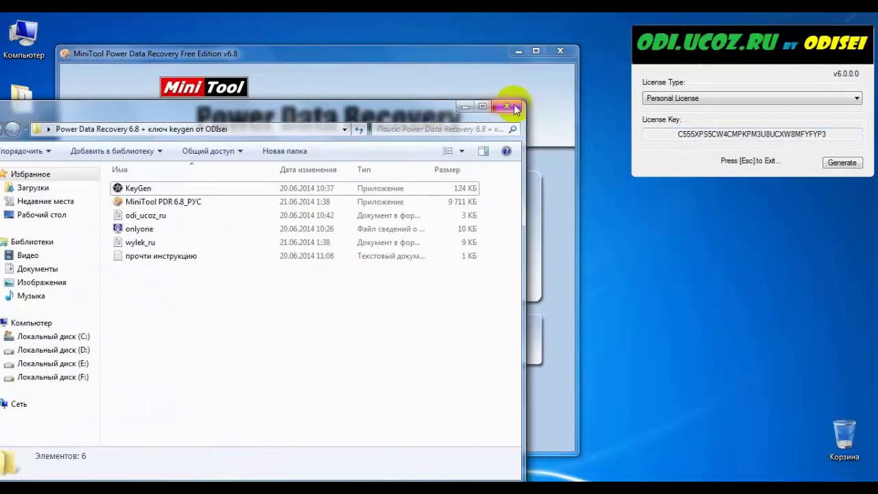
left_click(521, 94)
left_click_drag(414, 50, 441, 52)
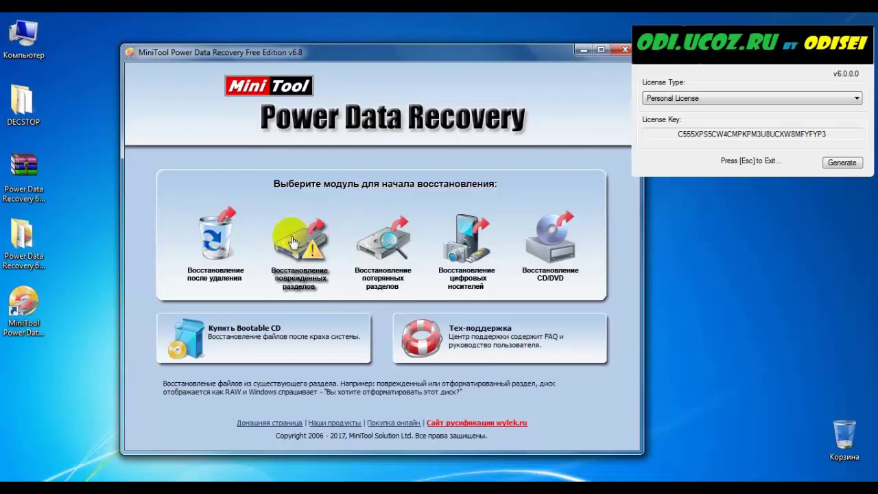
Open damaged-partition recovery and register the program by pasting the copied Personal License key
left_click(295, 250)
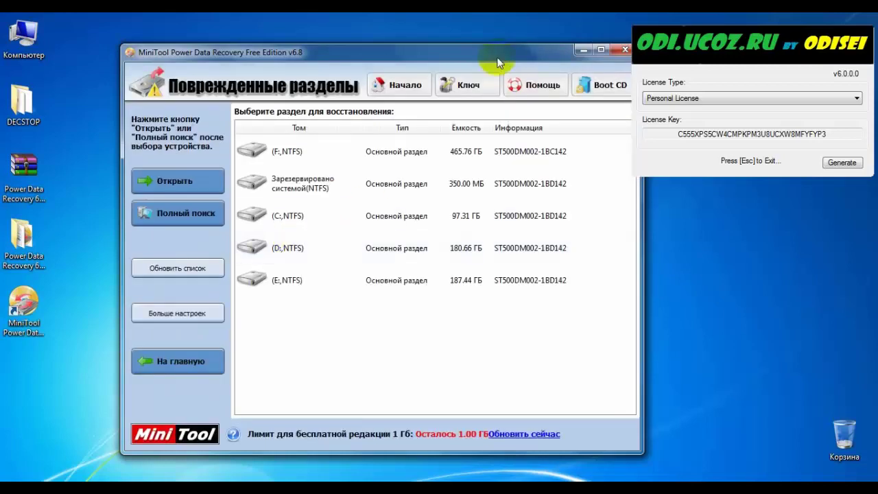
left_click_drag(467, 60, 429, 44)
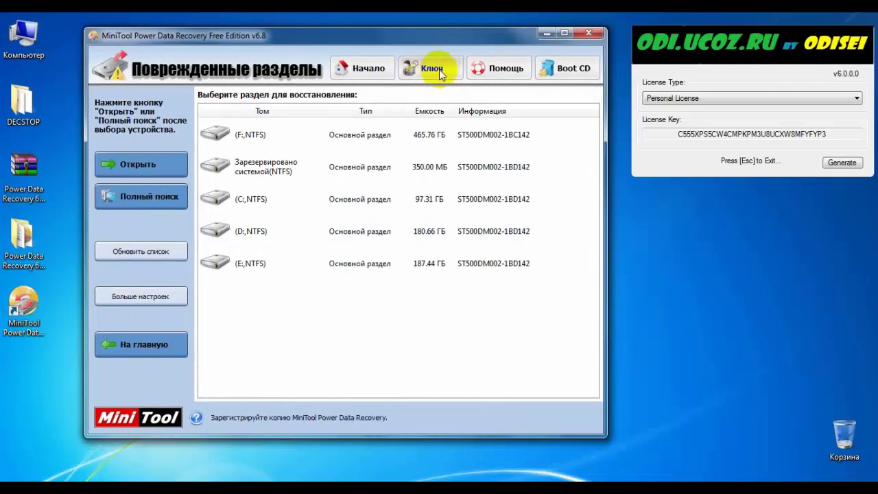
left_click(410, 78)
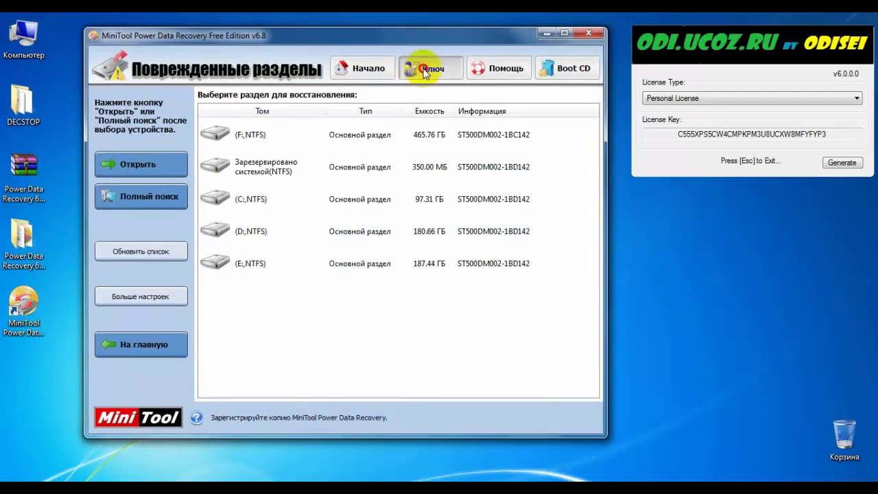
right_click(194, 297)
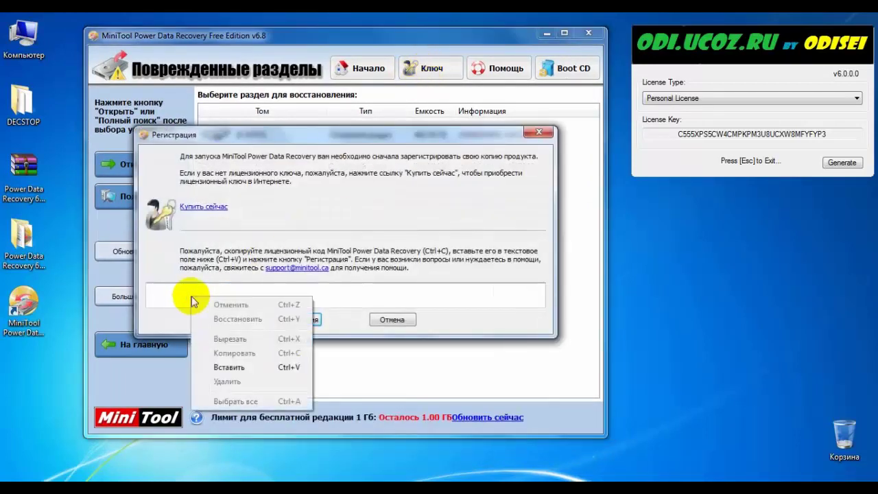
left_click(229, 366)
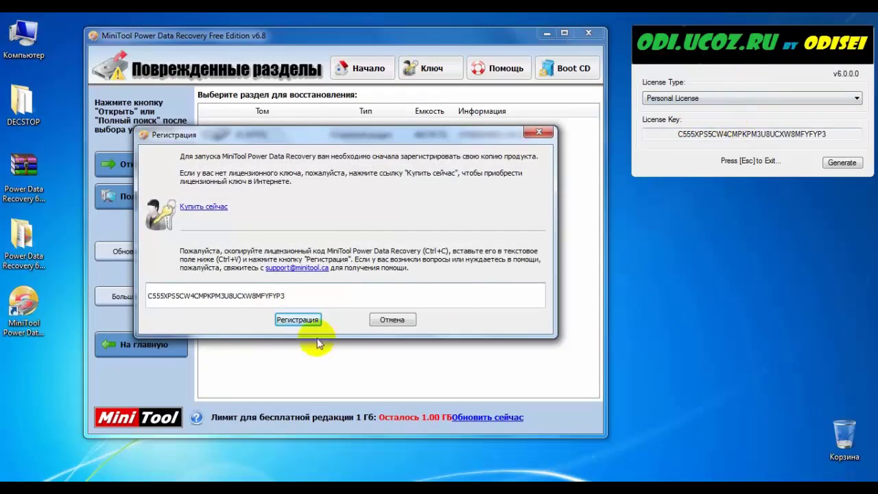
left_click(296, 319)
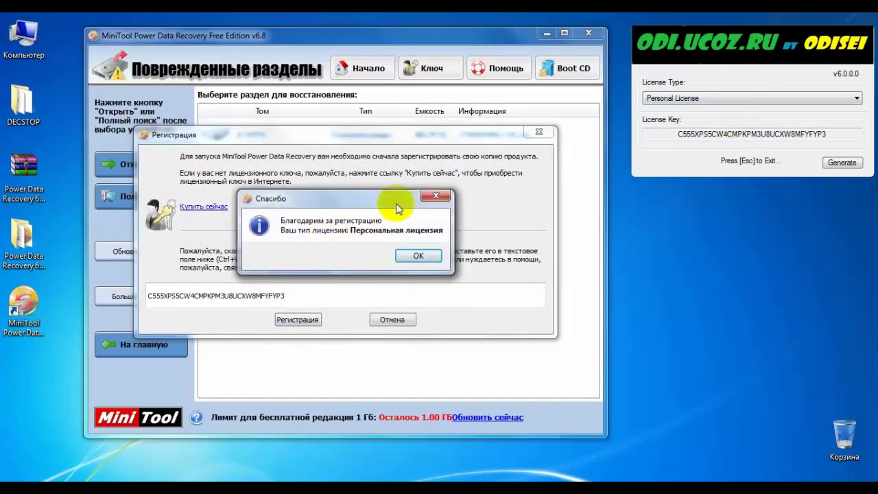
left_click(426, 257)
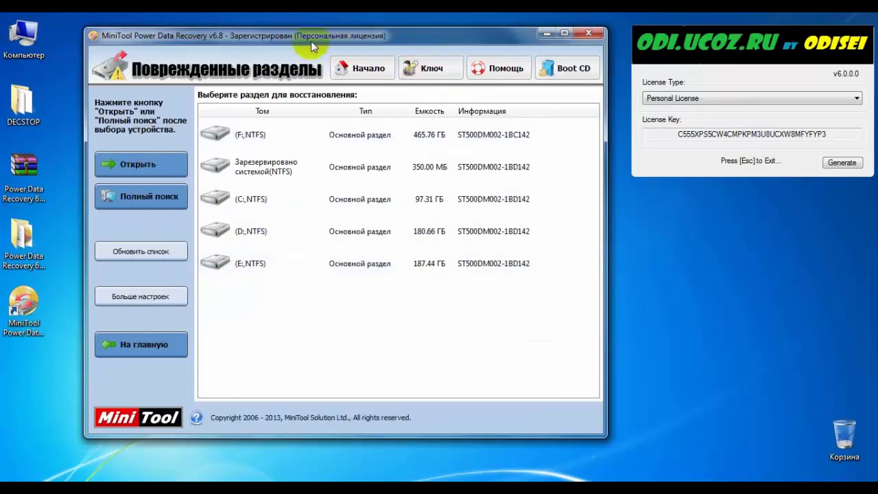
Exit KeyGen with Esc and select partition E: (NTFS, 187.44 GB)
left_click(719, 44)
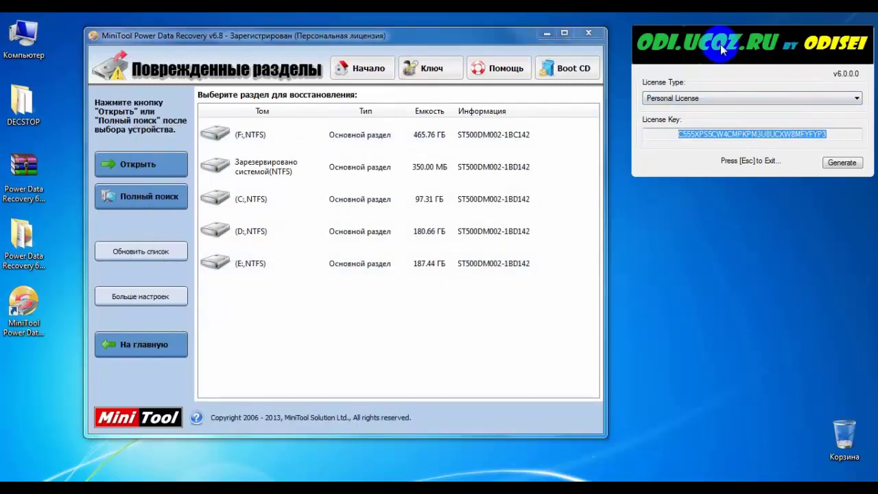
key("Escape")
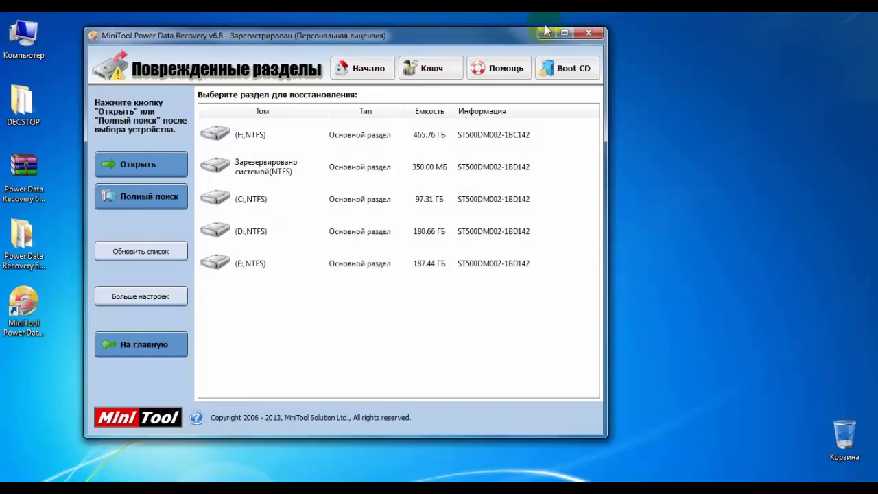
left_click_drag(479, 38, 616, 53)
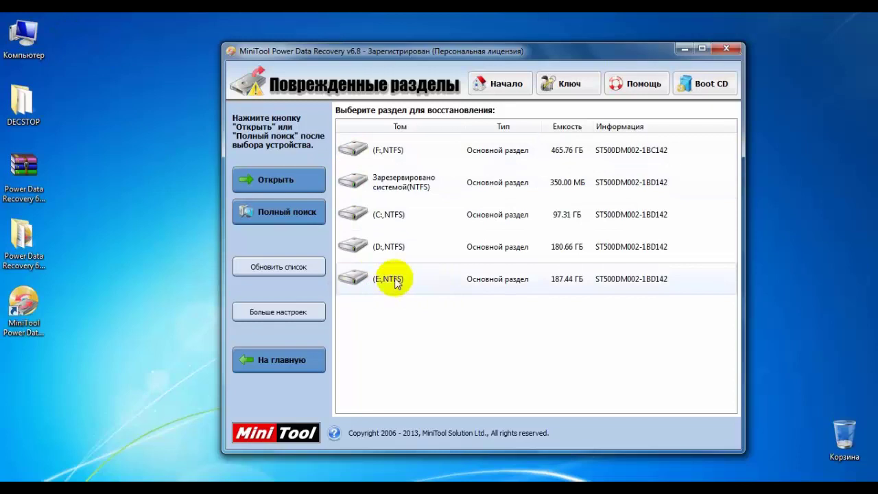
left_click(418, 279)
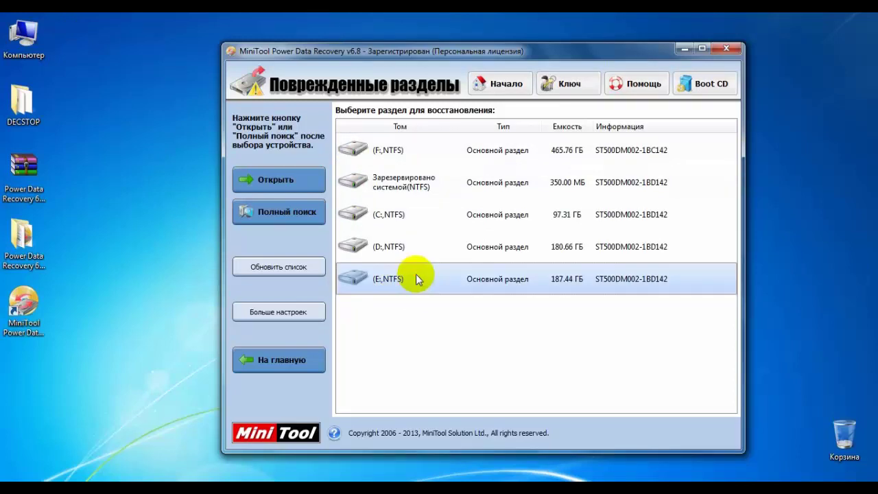
left_click_drag(425, 52, 366, 39)
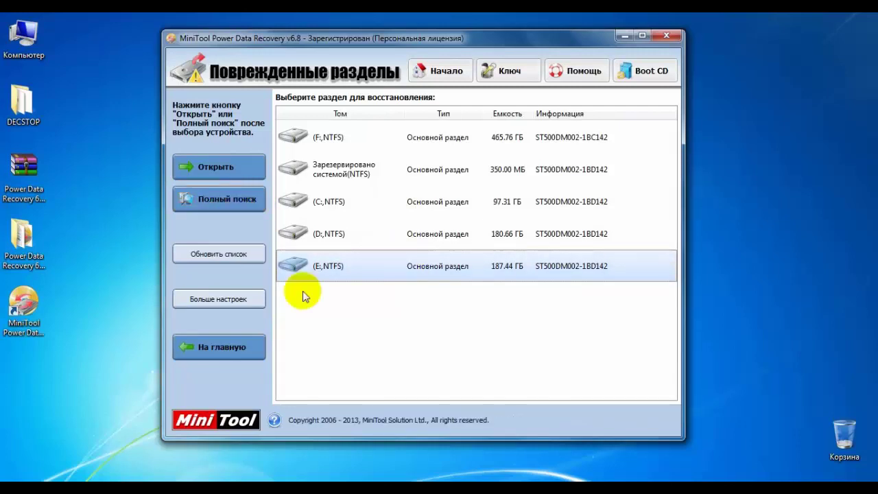
In More Settings, exclude all Документы file types from the scan
left_click(232, 304)
left_click_drag(415, 74, 533, 80)
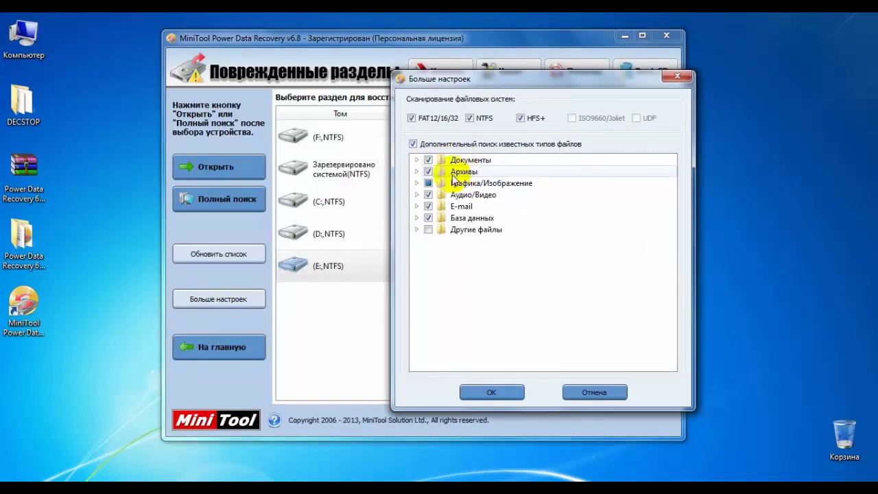
left_click(417, 160)
scroll(499, 220, "down", 5)
scroll(473, 213, "up", 5)
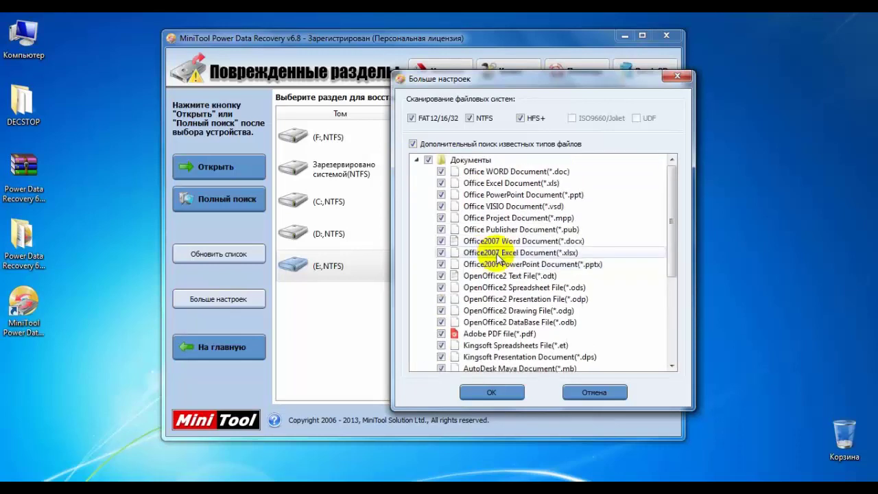
left_click(428, 160)
left_click(416, 160)
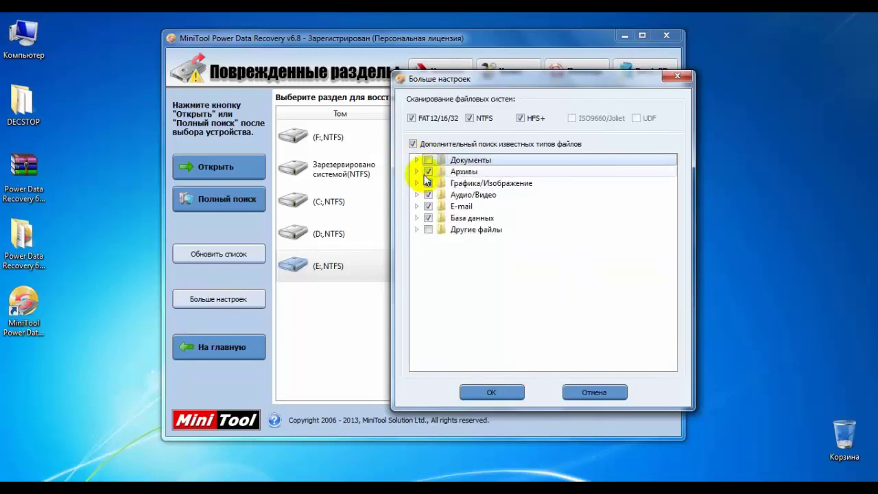
left_click(417, 171)
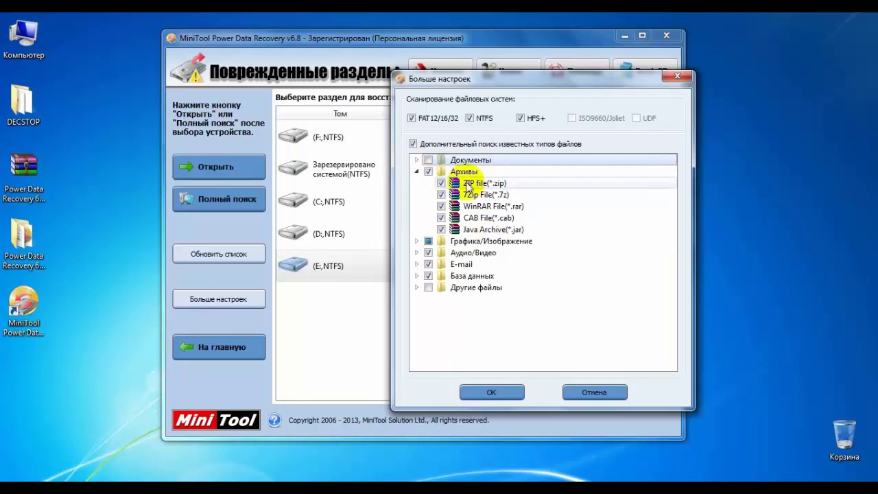
left_click(416, 171)
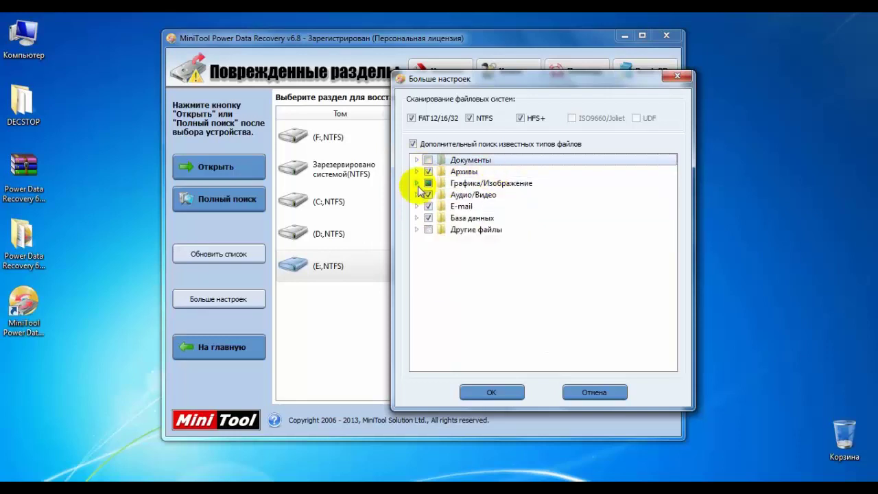
Uncheck SWF, Bitmap, PNG, TIFF, SRF, Rollei, Fujifilm, NEF, Minolta, DCR, CR2 and CRW graphics types
left_click(416, 184)
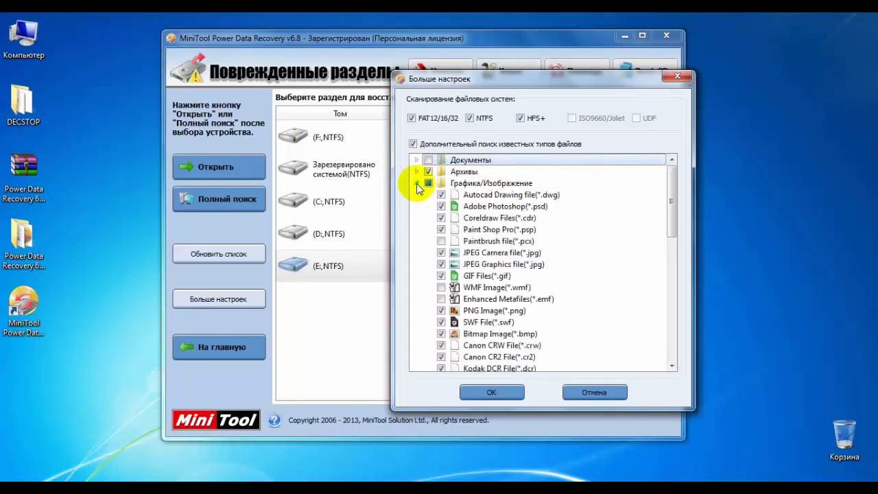
left_click(441, 322)
left_click(441, 333)
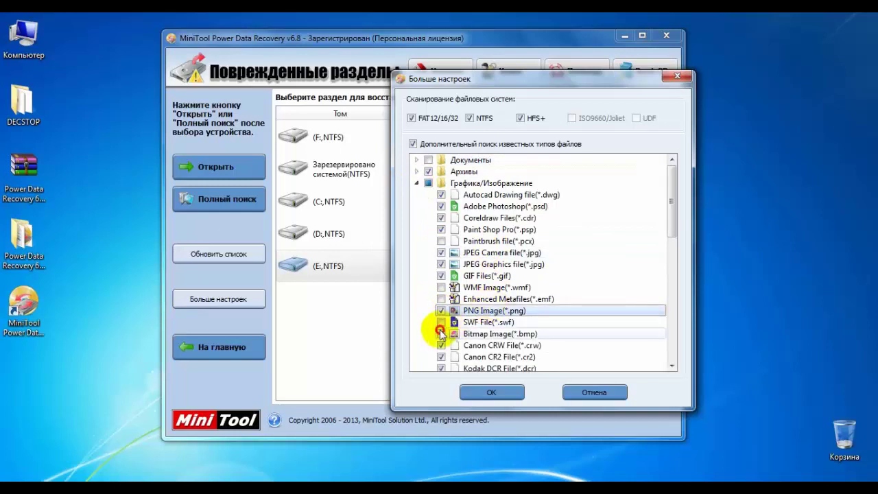
left_click(441, 311)
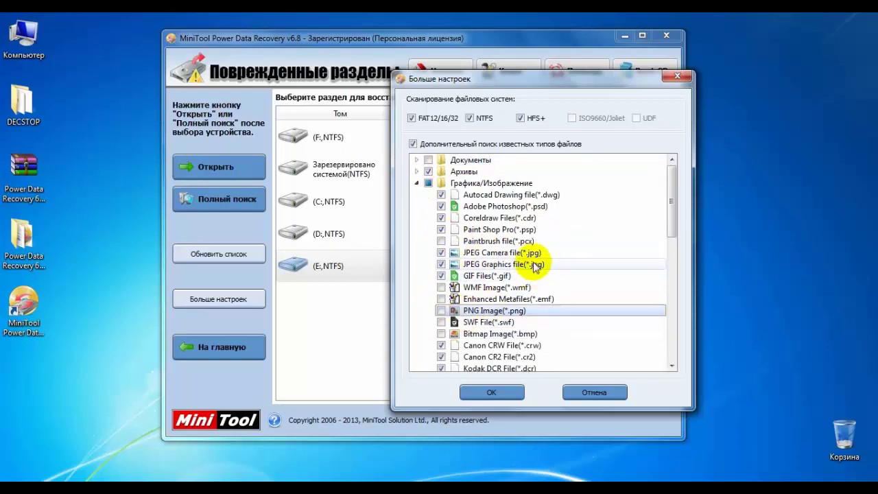
left_click_drag(674, 190, 673, 244)
left_click(441, 333)
left_click(441, 322)
left_click(441, 311)
left_click(441, 299)
left_click(441, 264)
left_click(441, 252)
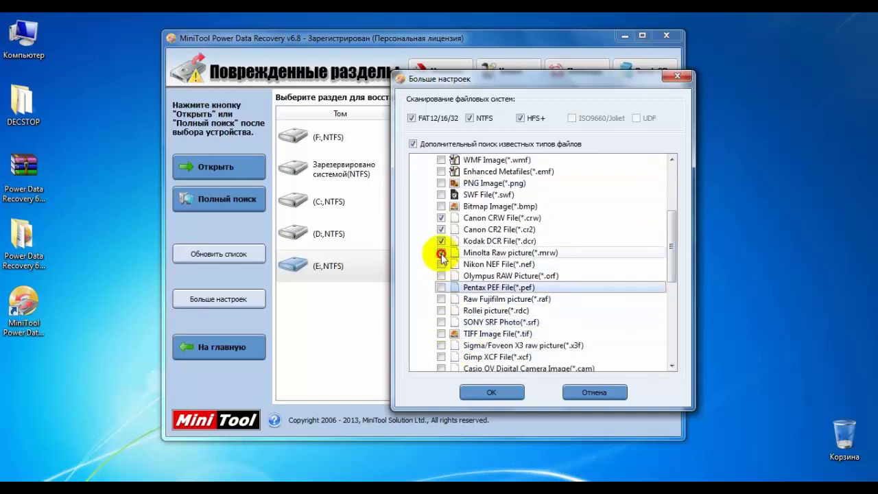
left_click(441, 240)
left_click(441, 229)
left_click(441, 217)
Uncheck the remaining graphics types, including CAD, Adobe, CorelDraw and GIF, leaving only the two JPEG types
left_click_drag(670, 237, 670, 313)
left_click(440, 299)
left_click(441, 287)
left_click(440, 276)
left_click(441, 264)
left_click(441, 240)
left_click(439, 229)
left_click(441, 195)
left_click(441, 183)
left_click(441, 229)
left_click_drag(674, 320, 653, 186)
left_click(441, 206)
left_click(441, 195)
left_click(441, 217)
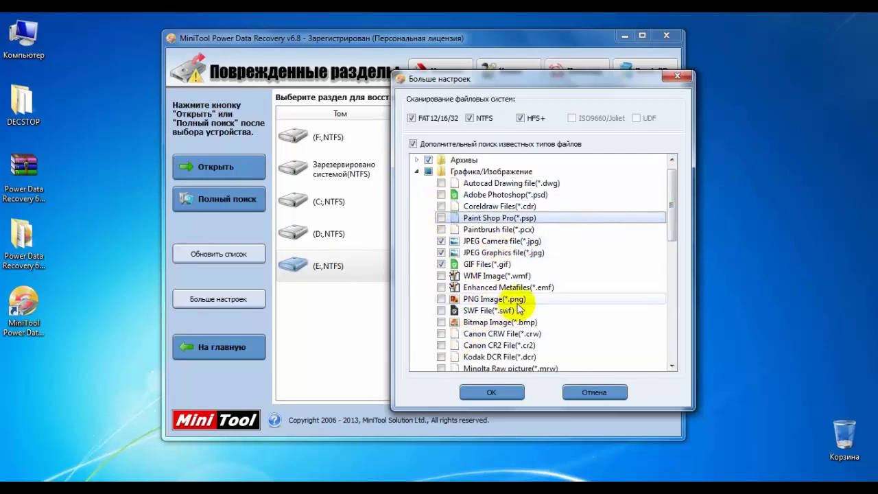
left_click(441, 299)
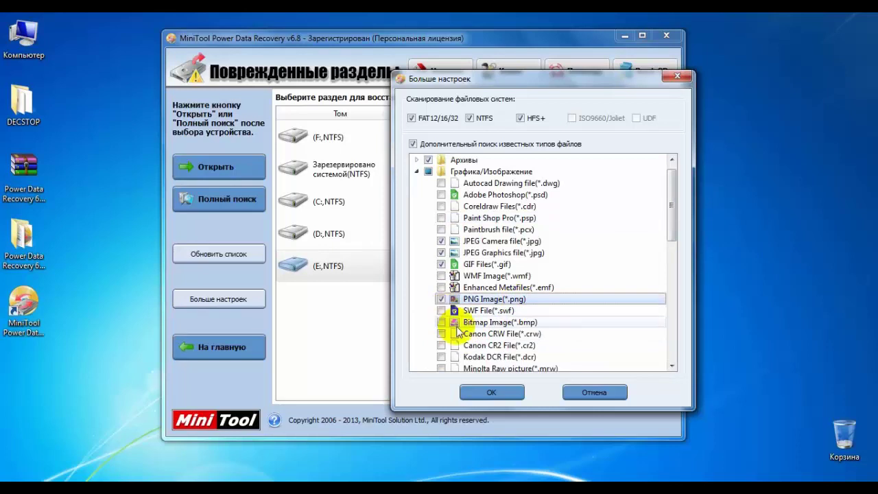
left_click(441, 264)
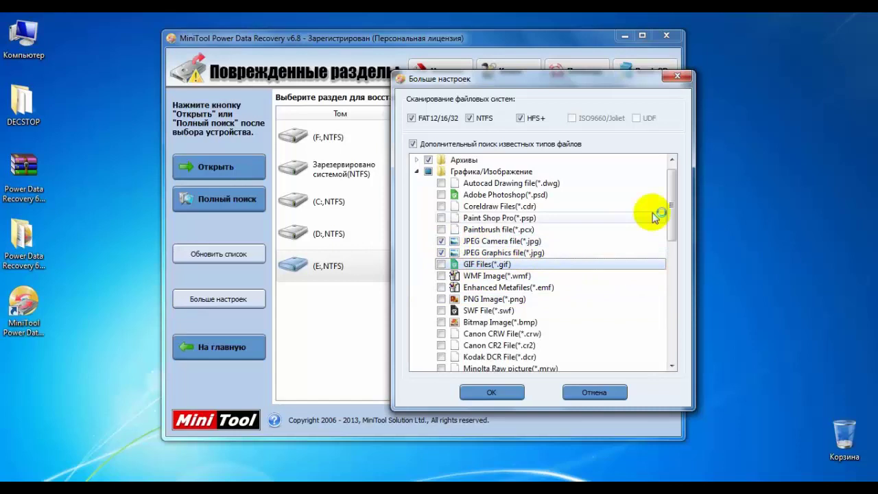
Under Аудио/Видео, uncheck RMVB, MKV, M2TS/MTS, FLV, Au, MMF, MID and Audio Interchange
left_click_drag(676, 196, 672, 334)
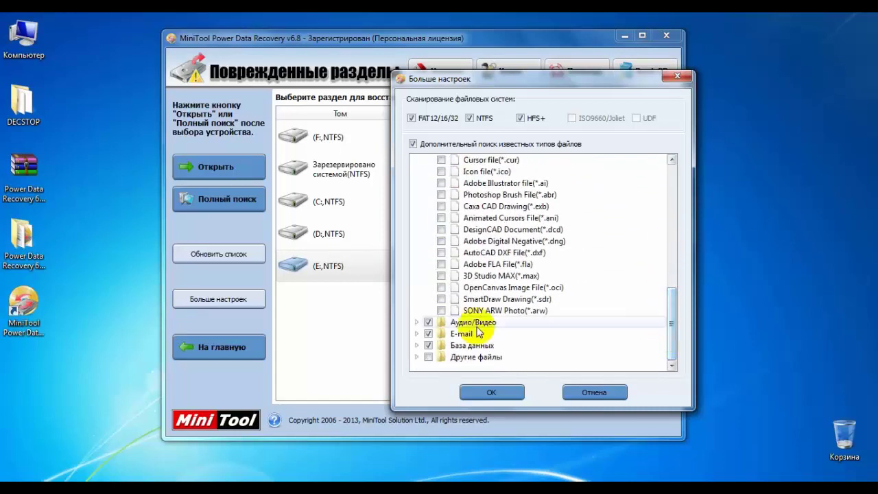
left_click(417, 322)
left_click_drag(672, 276, 671, 349)
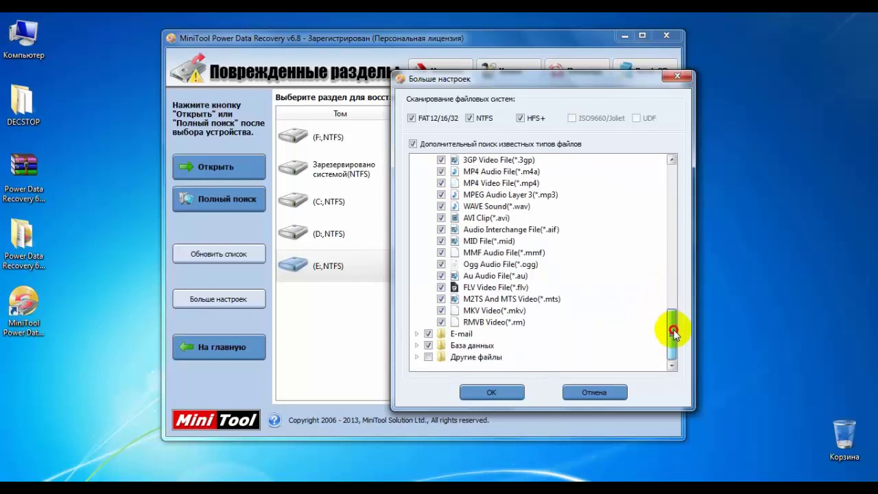
left_click(441, 321)
left_click(441, 311)
left_click(440, 299)
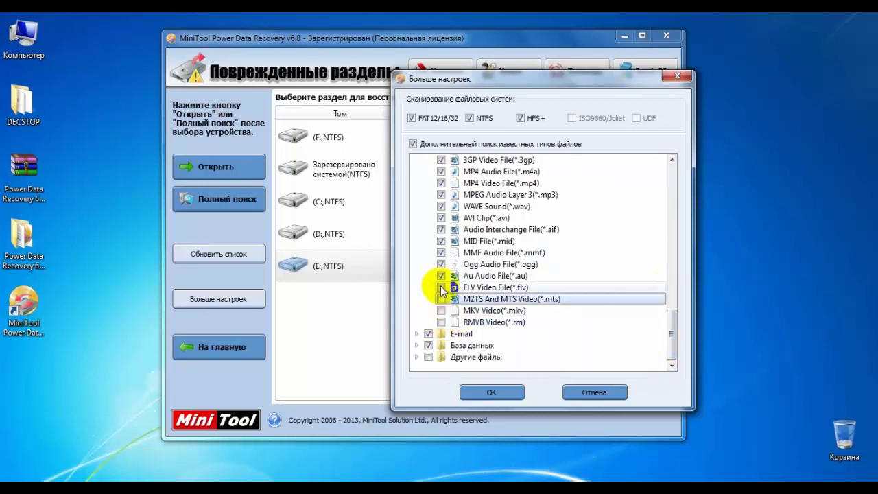
left_click(441, 288)
left_click(441, 275)
left_click(440, 264)
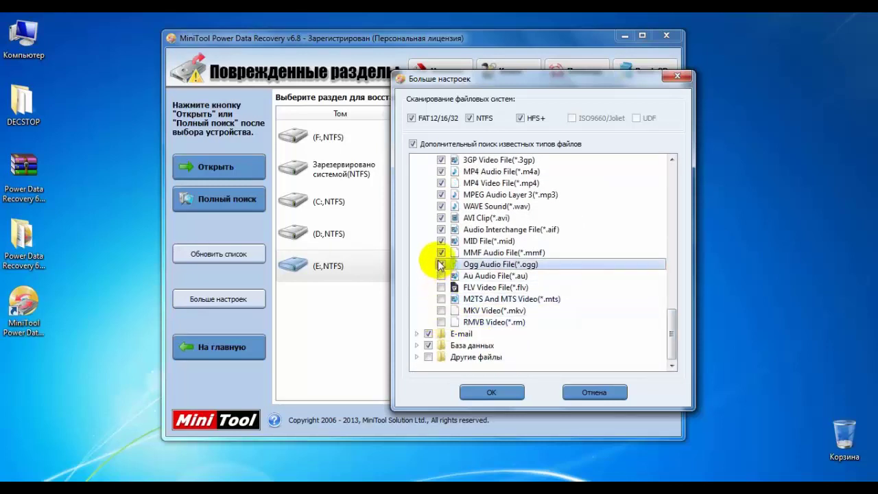
left_click(441, 252)
left_click(441, 241)
left_click(441, 229)
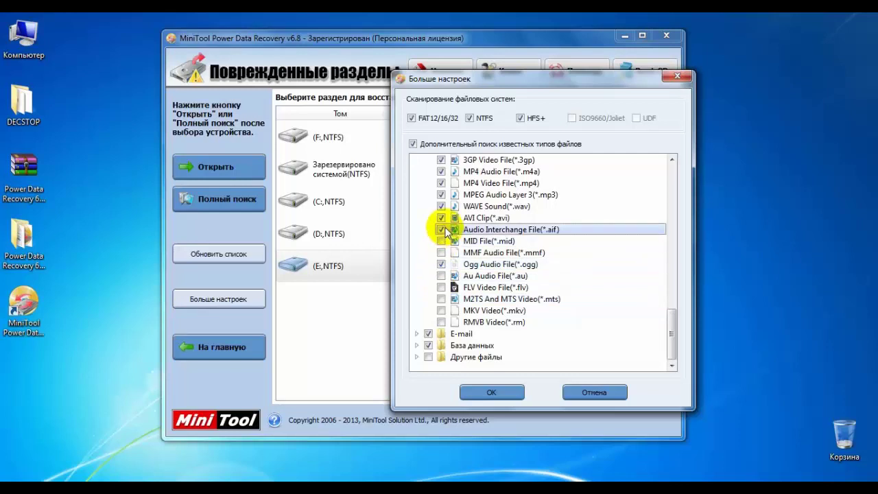
left_click(441, 217)
Also uncheck MP3, M4A, 3GP, ASF, WMA and Ogg, keeping WMV, MOV, MP4 and AVI
left_click_drag(671, 323, 671, 301)
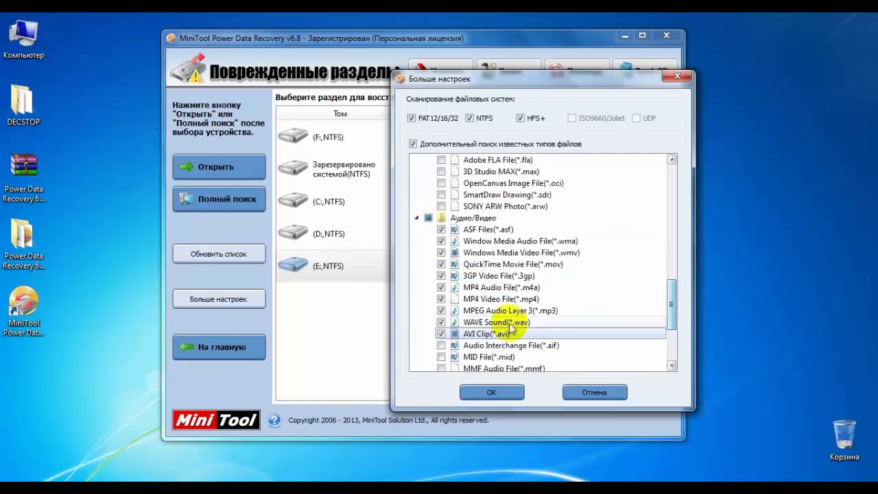
left_click(441, 310)
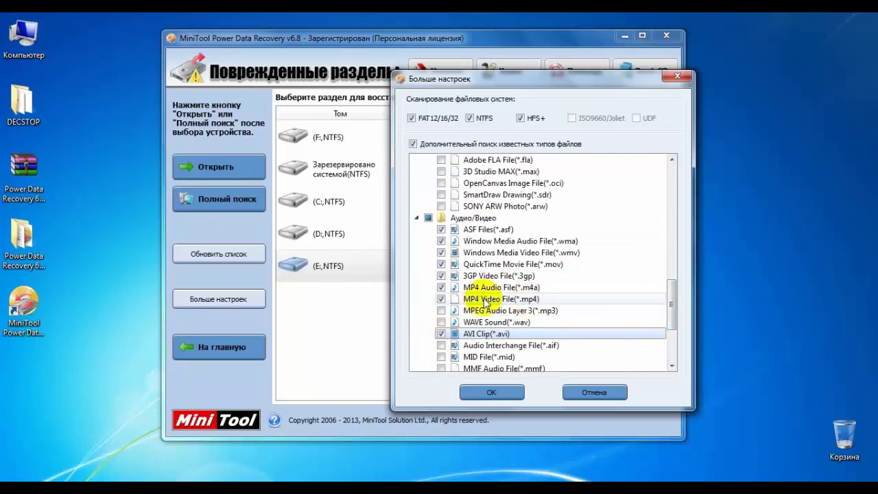
left_click(441, 286)
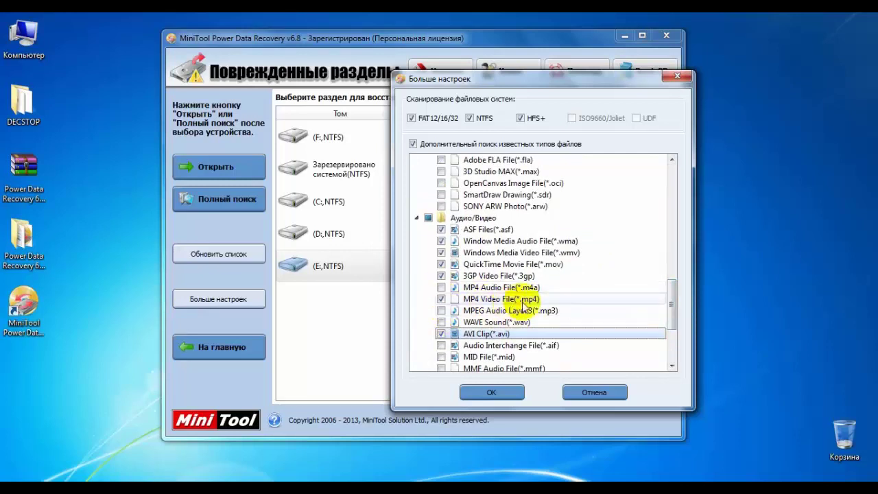
left_click(441, 276)
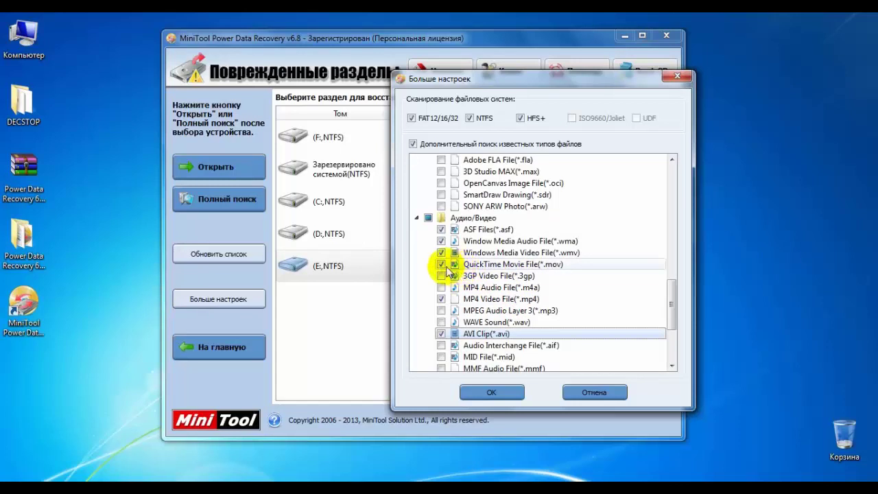
left_click(441, 229)
left_click(441, 240)
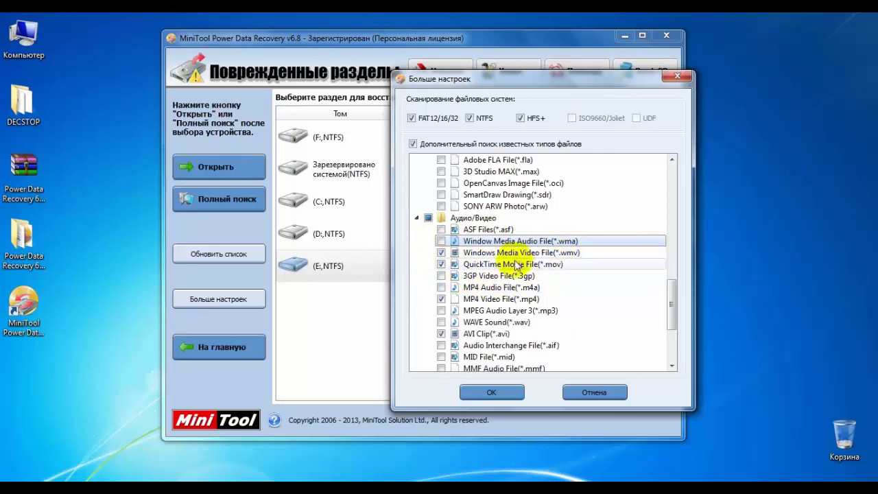
left_click_drag(672, 296, 672, 343)
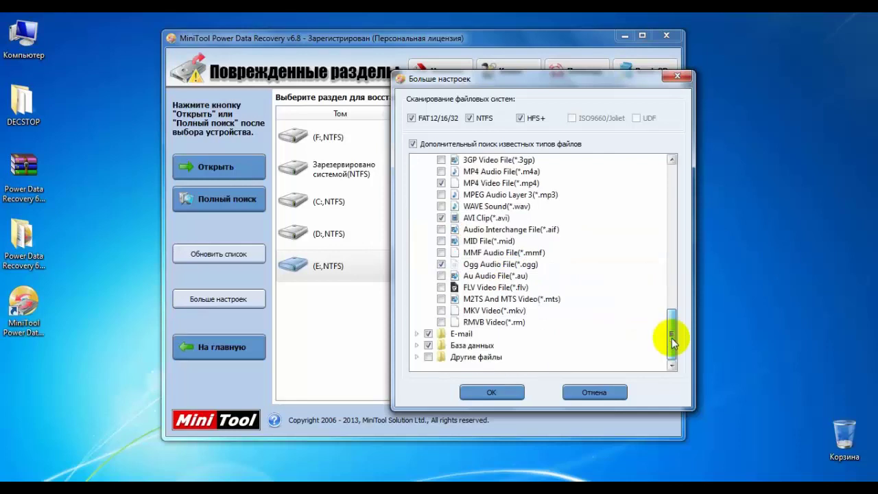
left_click(441, 264)
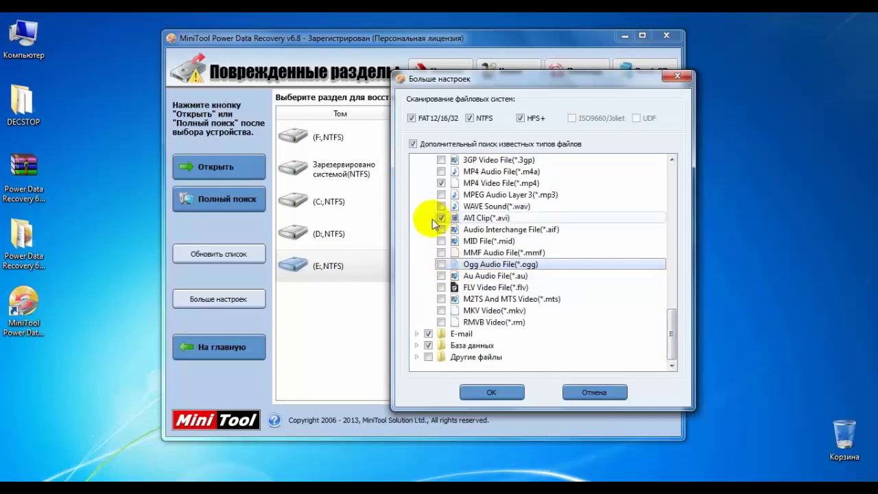
Exclude E-mail and database files, include text files (*.txt), and apply the settings
left_click(416, 334)
left_click_drag(667, 318, 675, 344)
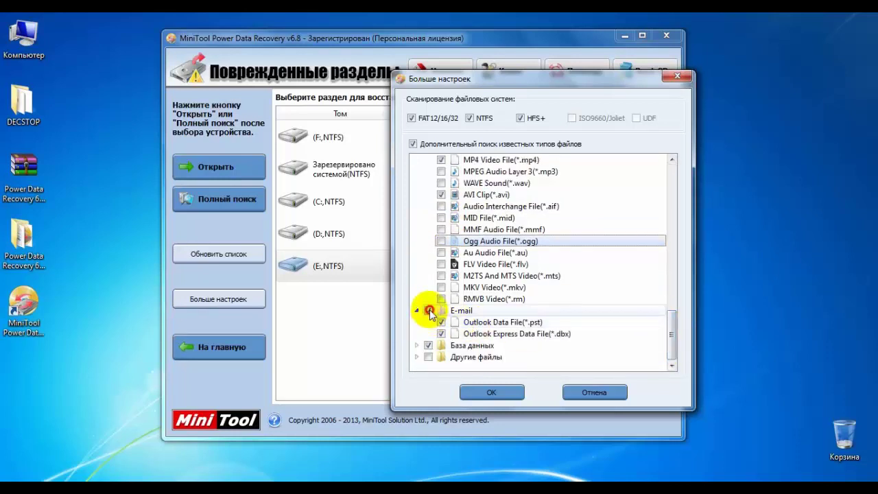
left_click(416, 345)
left_click_drag(672, 327, 627, 349)
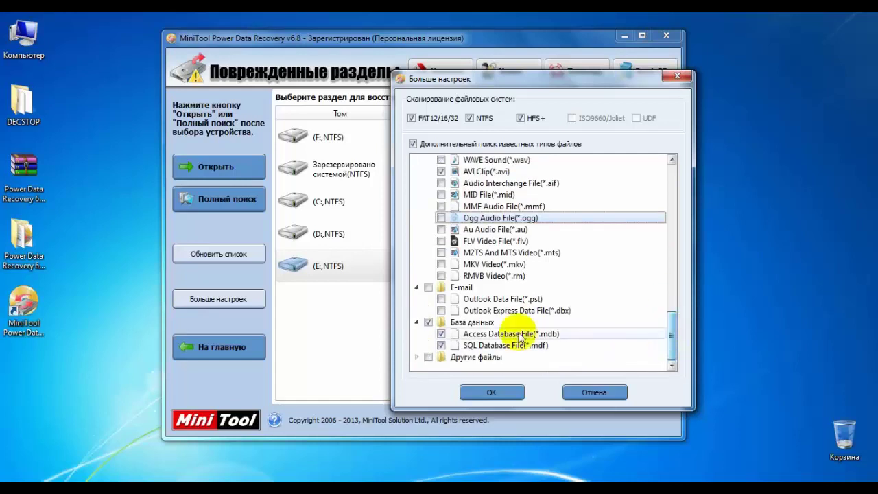
left_click(428, 321)
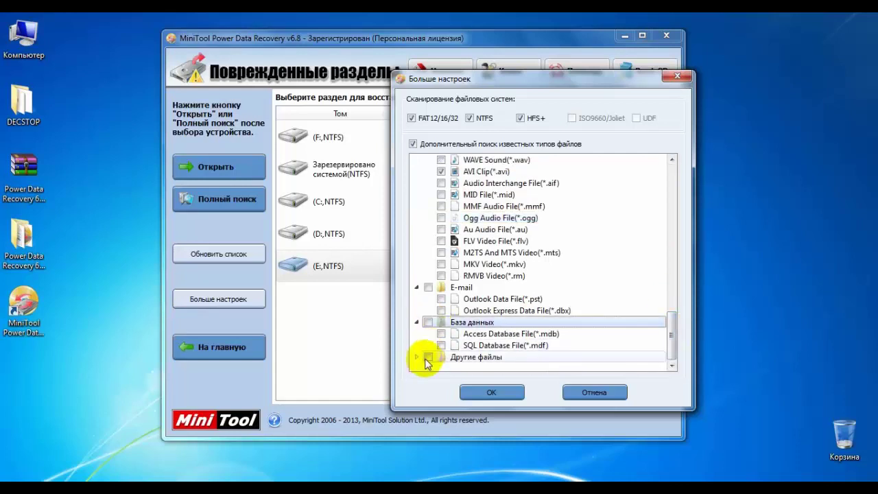
left_click_drag(672, 307, 669, 348)
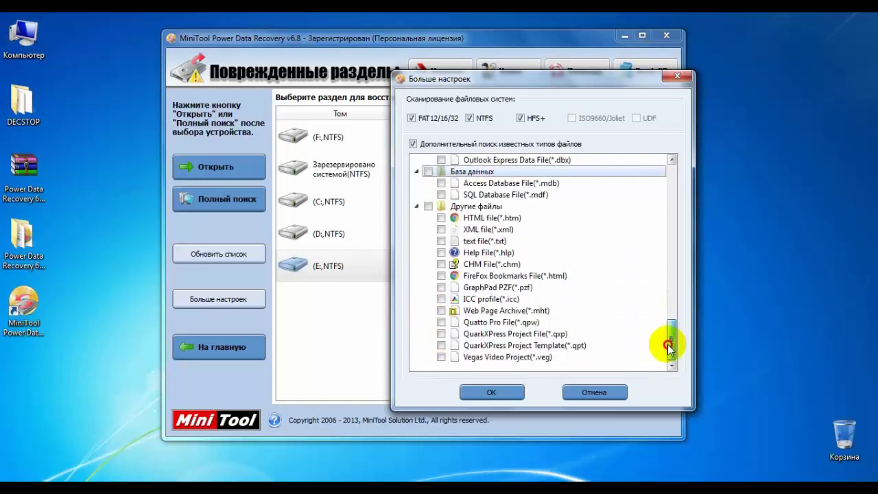
left_click(442, 241)
left_click_drag(669, 343, 700, 370)
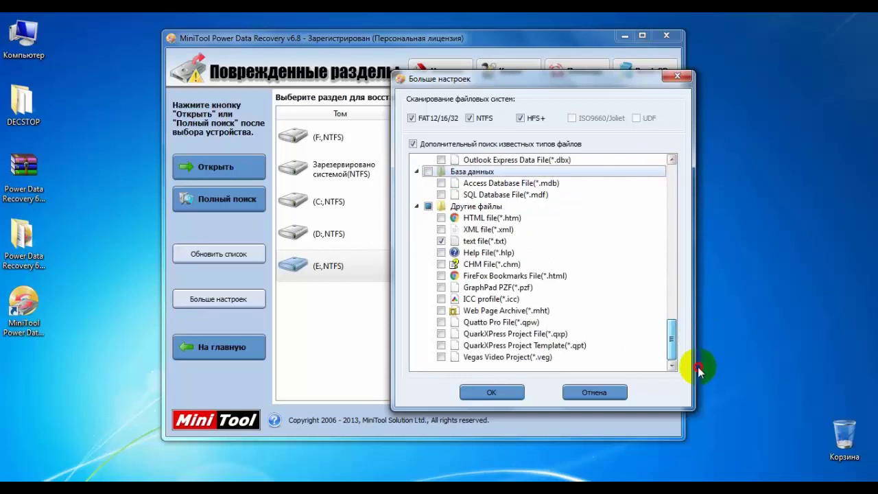
left_click(489, 390)
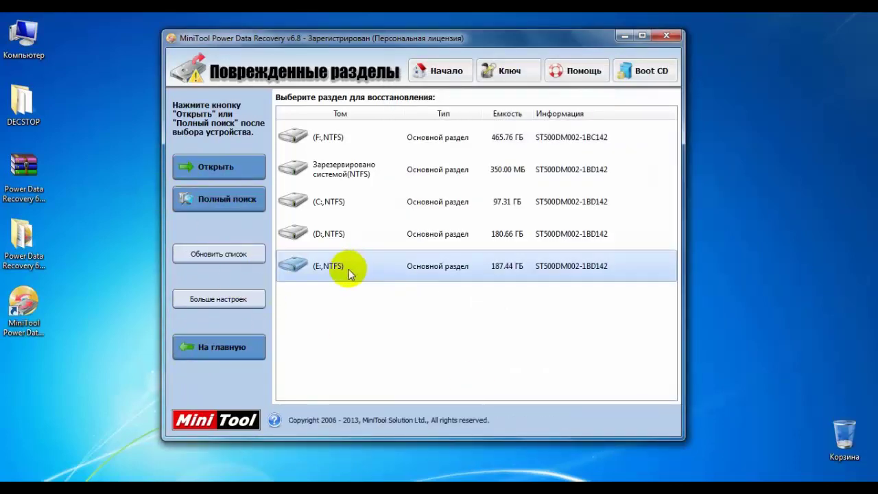
Launch the full scan of partition E: (NTFS) using the selected file-type filters
left_click(230, 199)
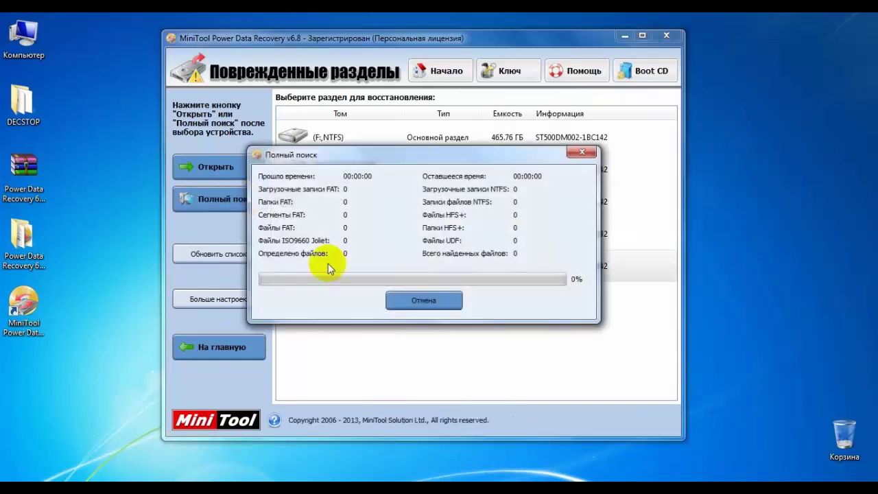